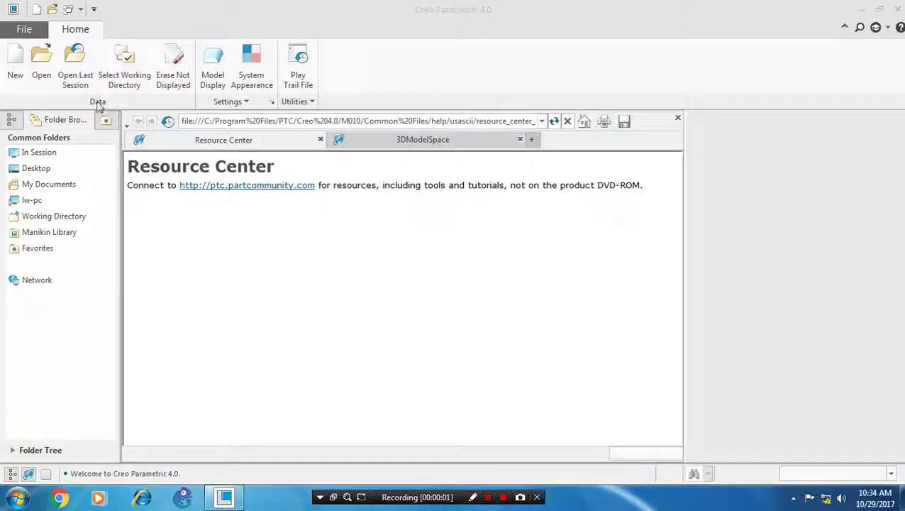
Create new solid part PRT0001 from the metric mmns_part_solid template instead of the default
{"action": "left_click", "coordinate": [16, 60]}
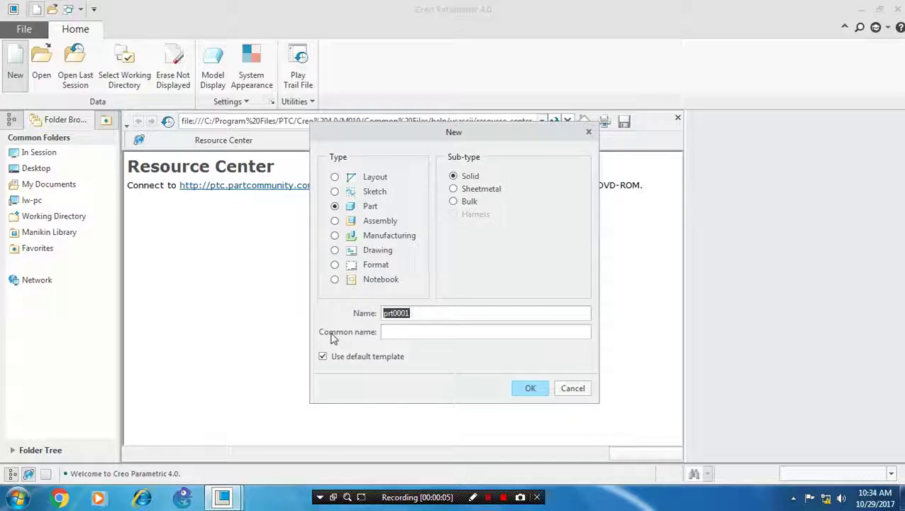
{"action": "left_click", "coordinate": [322, 357]}
{"action": "left_click", "coordinate": [525, 388]}
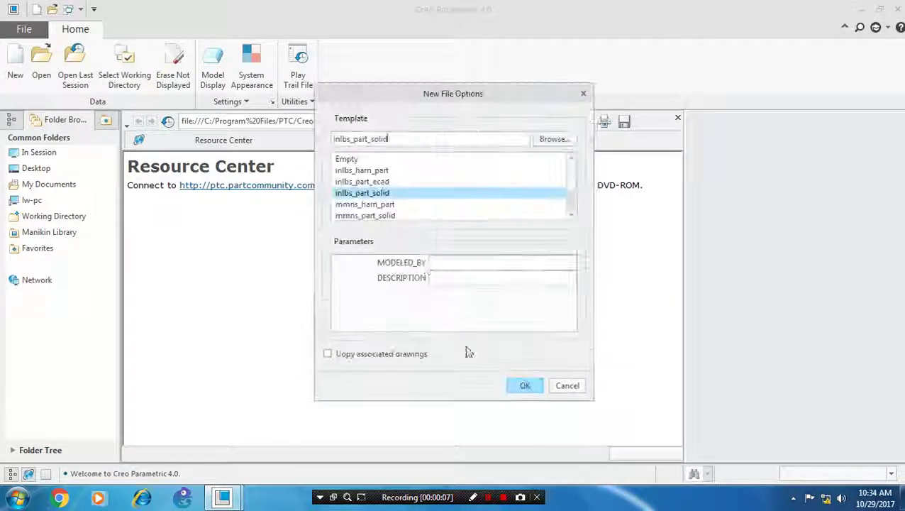
{"action": "left_click", "coordinate": [384, 215]}
{"action": "left_click", "coordinate": [525, 385]}
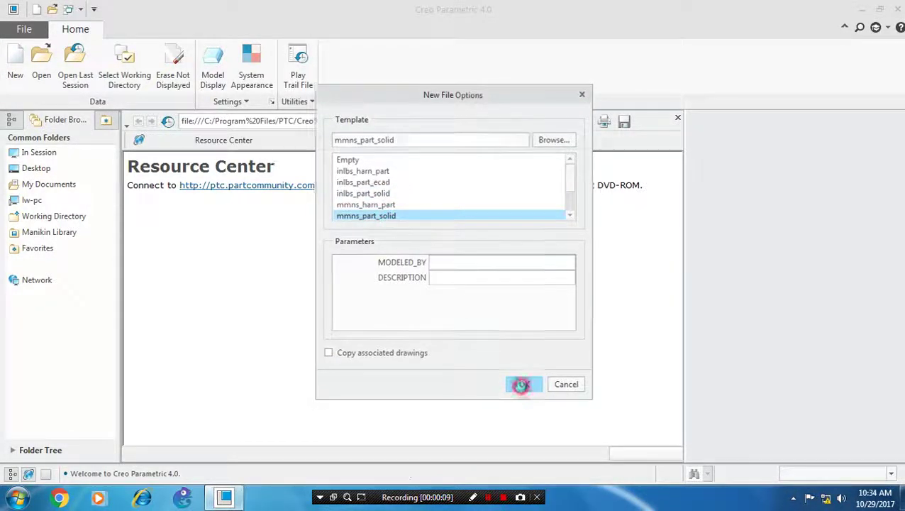
Start a sketch on TOP and draw two centre-and-point circles at the origin
{"action": "left_click", "coordinate": [572, 211]}
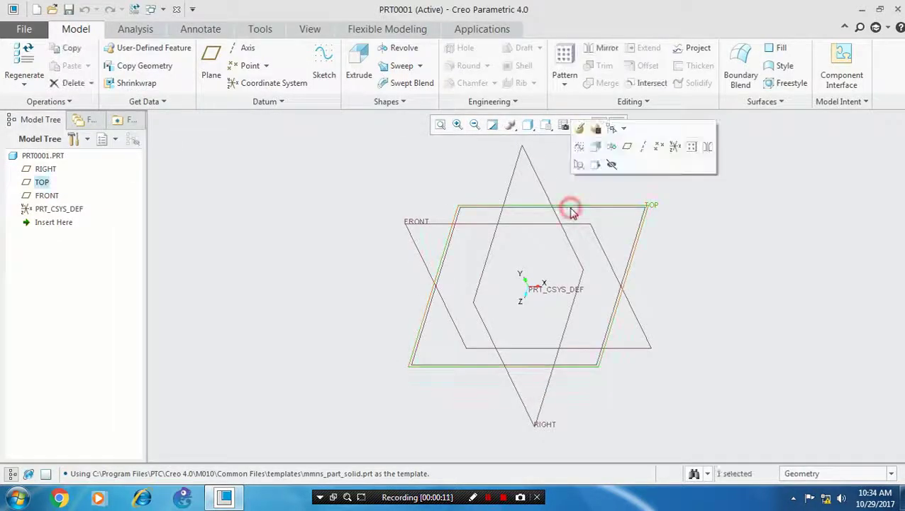
{"action": "left_click", "coordinate": [324, 71]}
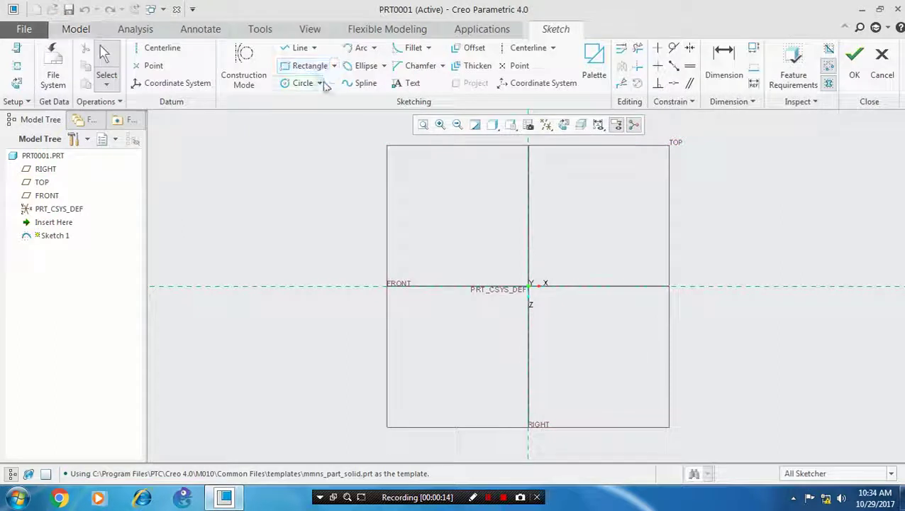
{"action": "left_click", "coordinate": [321, 83]}
{"action": "left_click", "coordinate": [319, 97]}
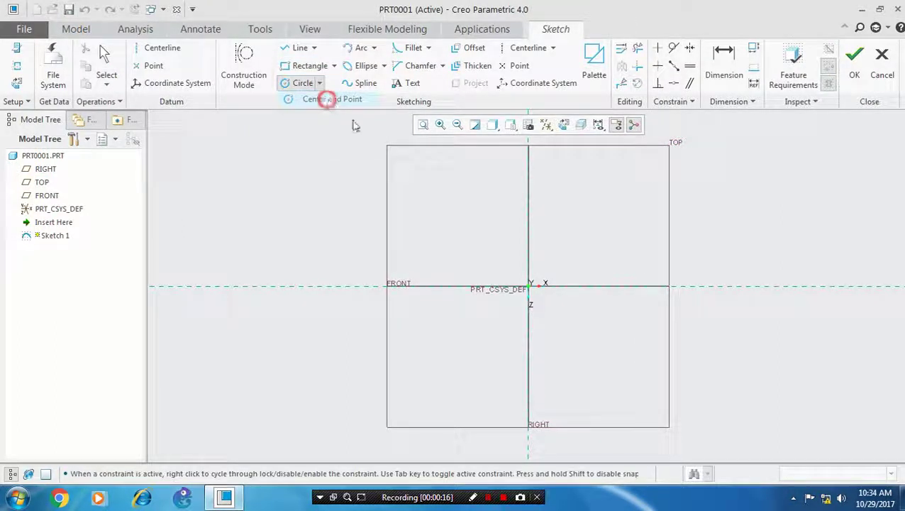
{"action": "left_click", "coordinate": [529, 286]}
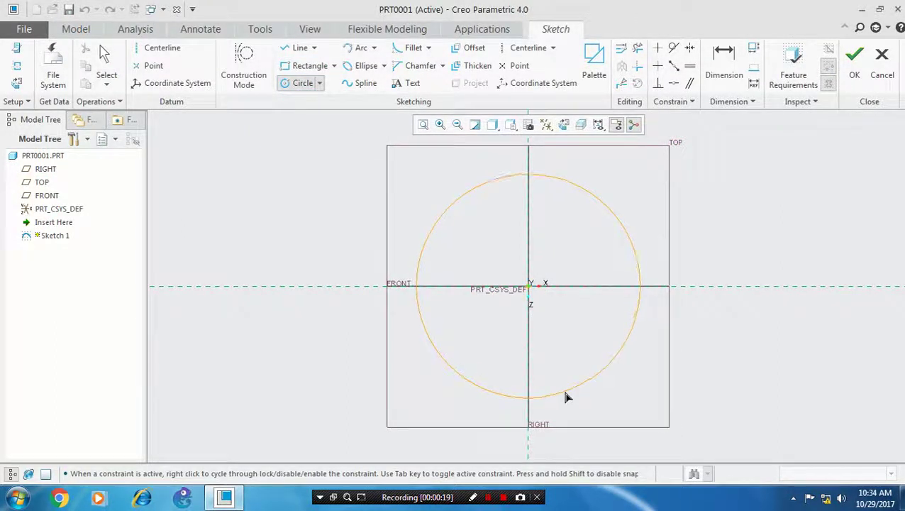
{"action": "left_click", "coordinate": [566, 392]}
{"action": "left_click", "coordinate": [528, 286]}
{"action": "left_click", "coordinate": [539, 314]}
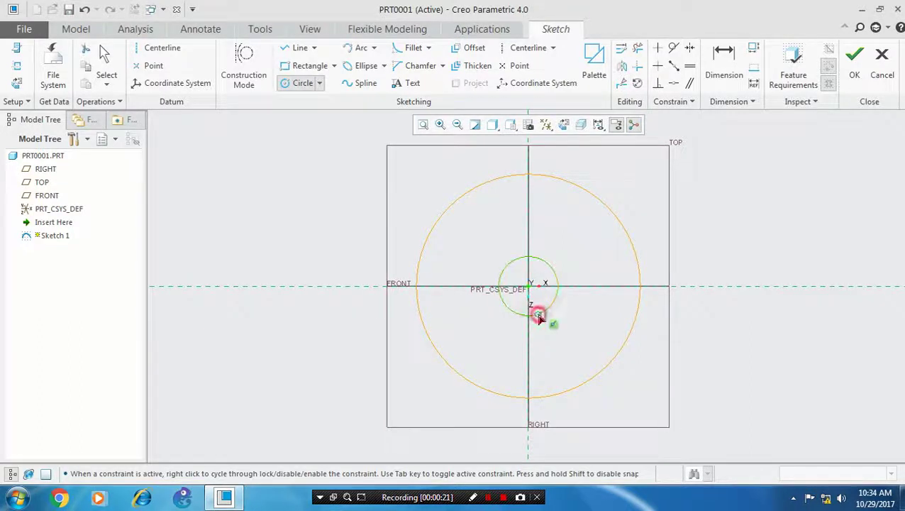
Set the outer circle's dimension to 400 and the bore circle's to 75
{"action": "scroll", "coordinate": [600, 287], "scroll_direction": "down", "scroll_amount": 1}
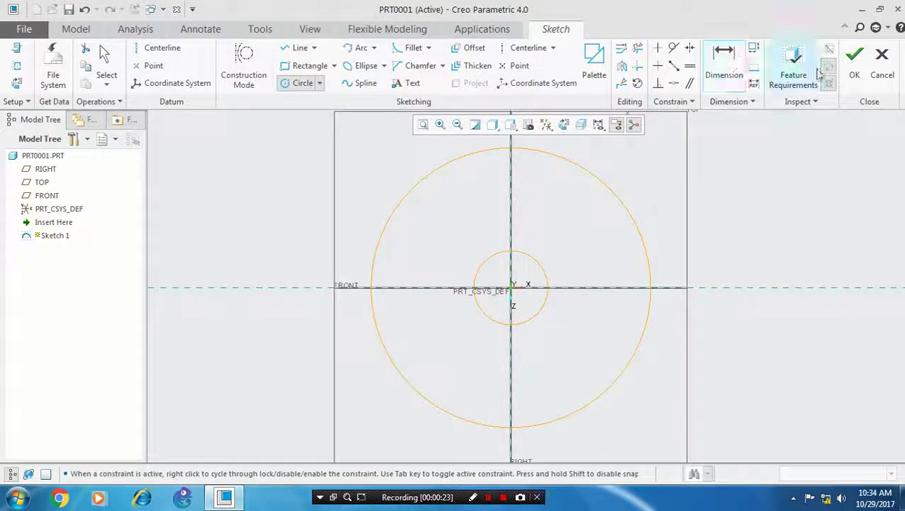
{"action": "left_click", "coordinate": [794, 69]}
{"action": "left_click", "coordinate": [454, 307]}
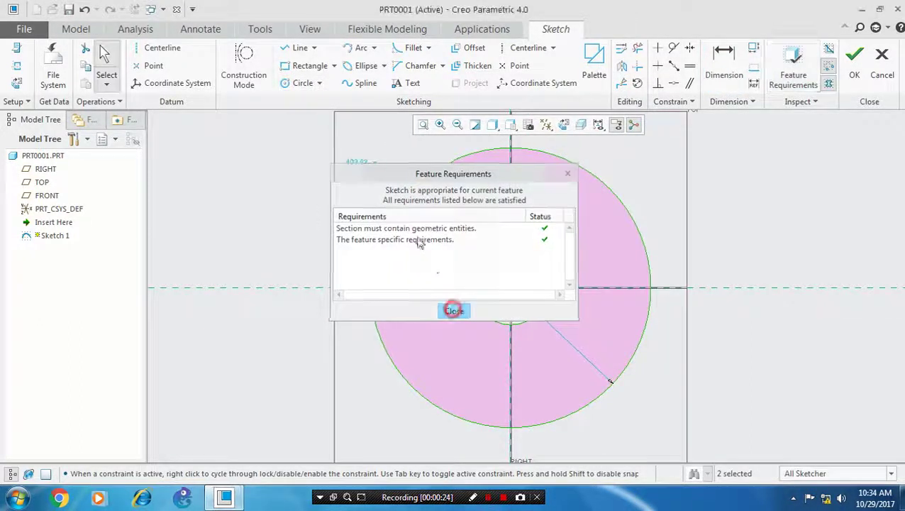
{"action": "left_click", "coordinate": [355, 162]}
{"action": "double_click", "coordinate": [355, 163]}
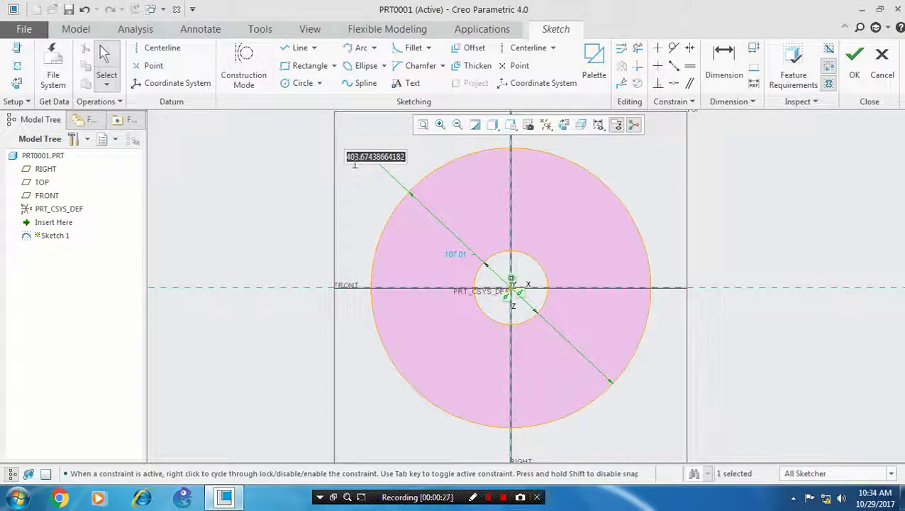
{"action": "type", "text": "400"}
{"action": "key", "text": "Return"}
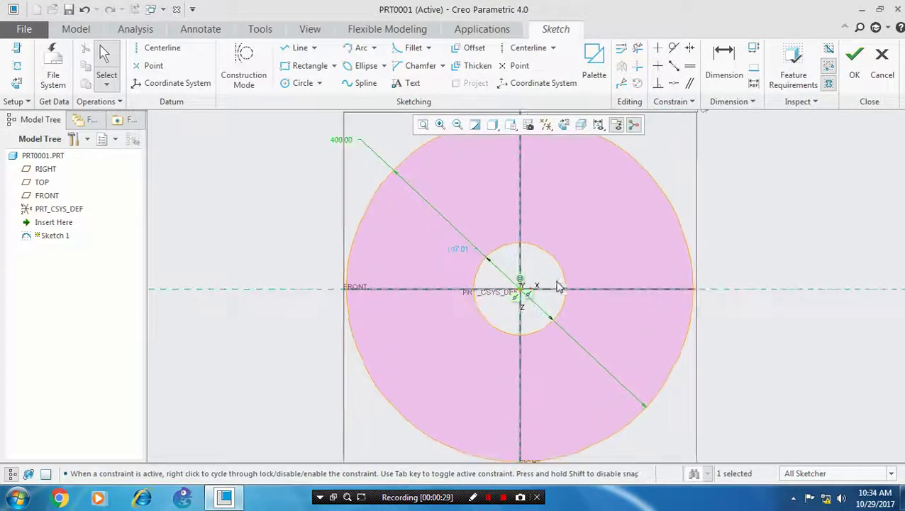
{"action": "double_click", "coordinate": [455, 249]}
{"action": "type", "text": "7"}
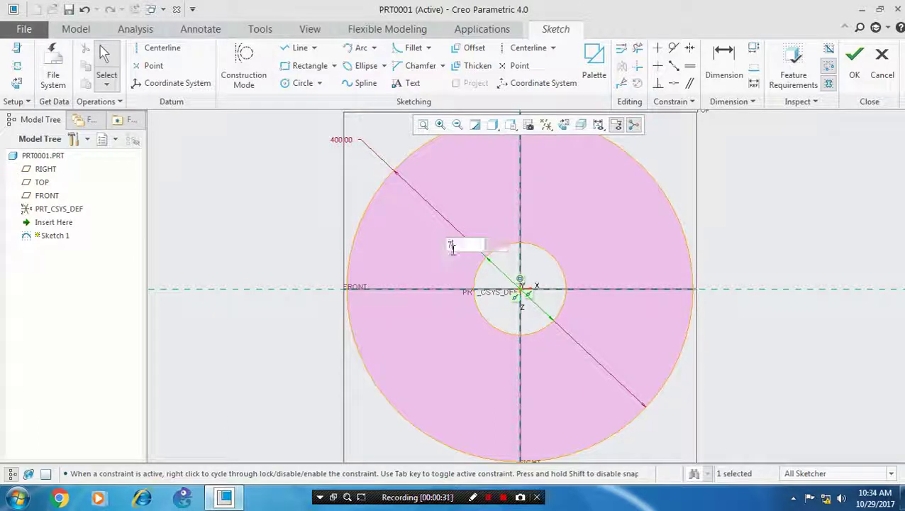
{"action": "type", "text": "5"}
{"action": "key", "text": "Return"}
{"action": "scroll", "coordinate": [591, 264], "scroll_direction": "up", "scroll_amount": 2}
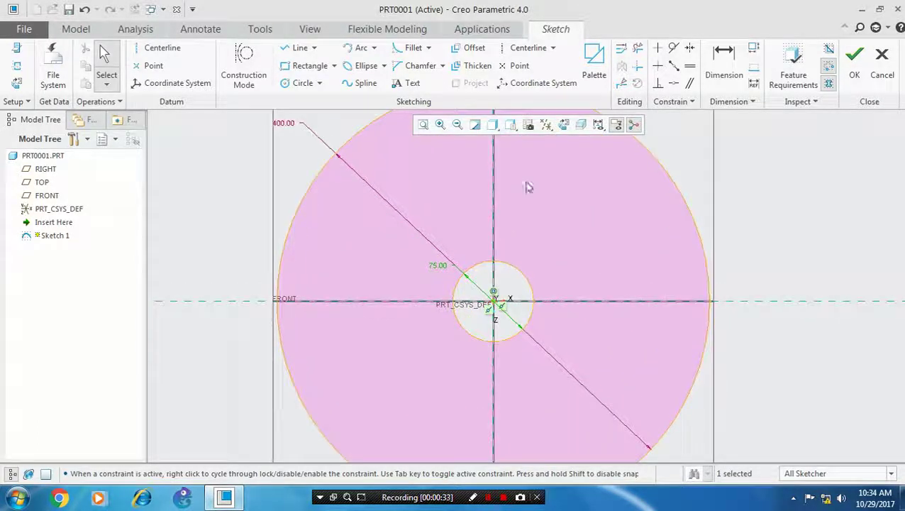
Draw a three-line keyway notch on top of the 75 bore circle
{"action": "left_click", "coordinate": [287, 48]}
{"action": "scroll", "coordinate": [500, 280], "scroll_direction": "up", "scroll_amount": 3}
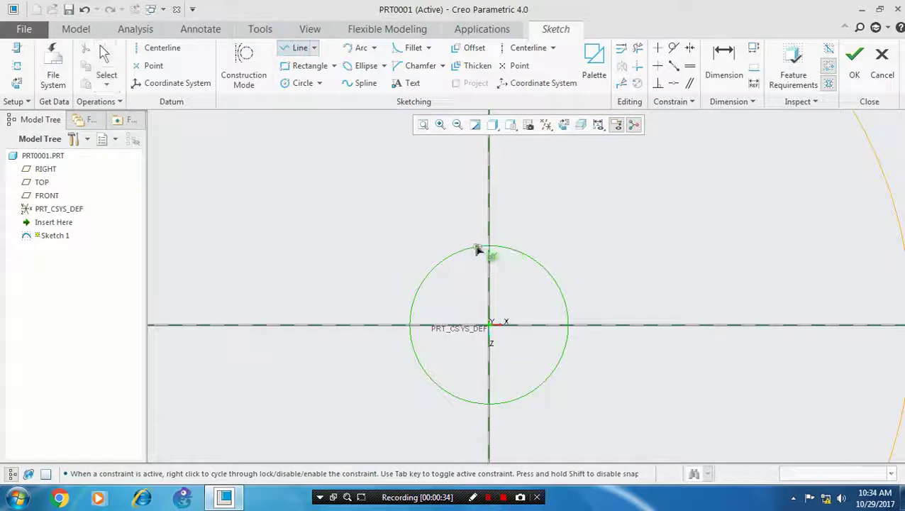
{"action": "left_click", "coordinate": [475, 246]}
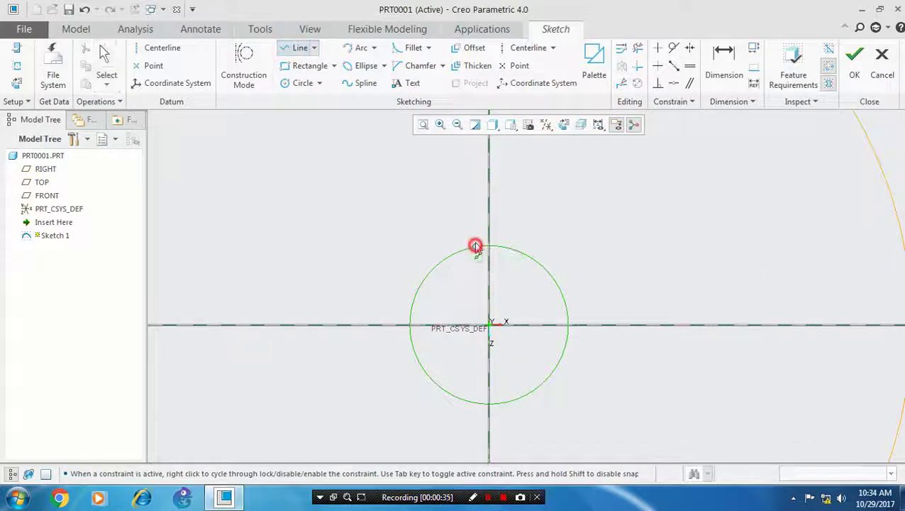
{"action": "left_click", "coordinate": [514, 229]}
{"action": "left_click", "coordinate": [515, 247]}
{"action": "middle_click", "coordinate": [568, 220]}
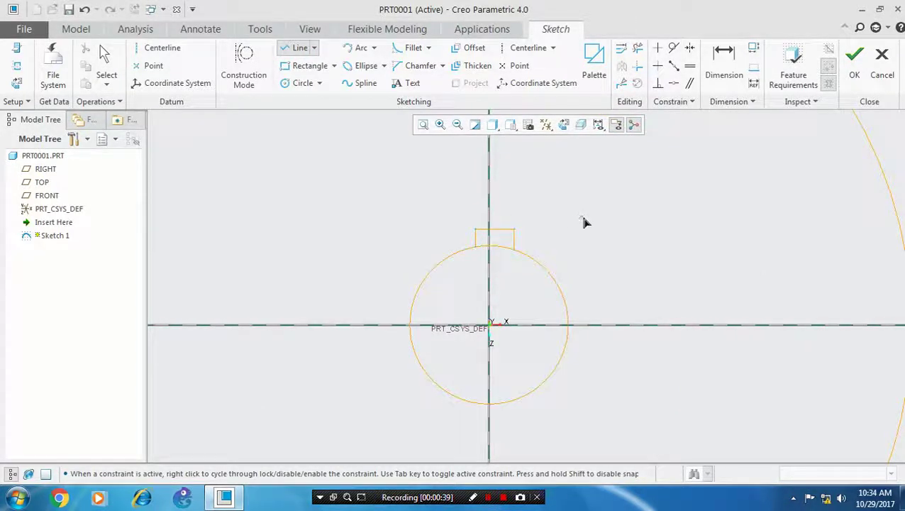
{"action": "scroll", "coordinate": [592, 238], "scroll_direction": "down", "scroll_amount": 3}
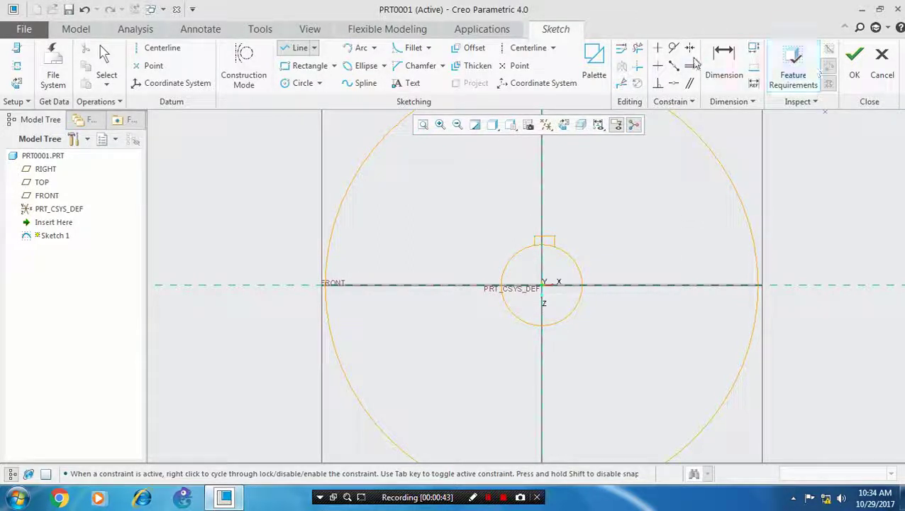
{"action": "left_click", "coordinate": [638, 48]}
{"action": "scroll", "coordinate": [533, 313], "scroll_direction": "up", "scroll_amount": 2}
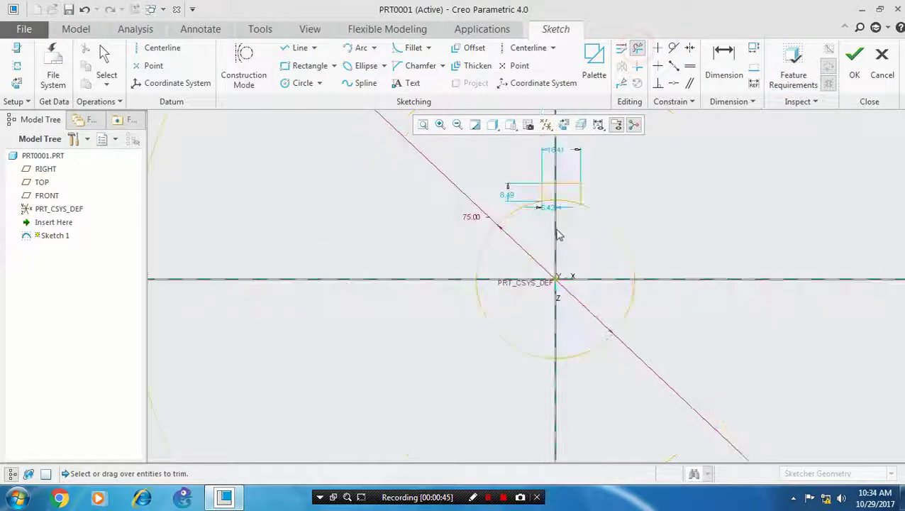
{"action": "scroll", "coordinate": [557, 232], "scroll_direction": "up", "scroll_amount": 2}
{"action": "scroll", "coordinate": [570, 197], "scroll_direction": "down", "scroll_amount": 4}
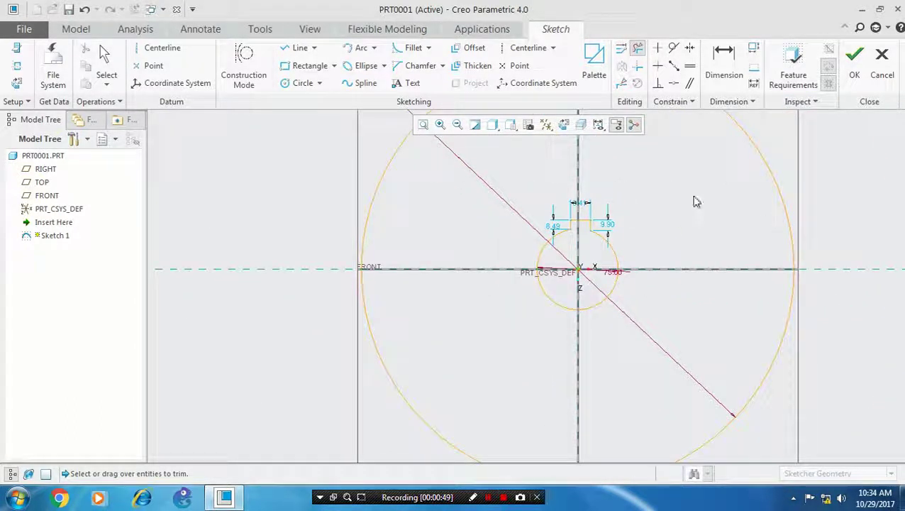
Finish Sketch 1 and extrude it 150 deep into a solid disc with a keyed bore
{"action": "left_click", "coordinate": [851, 73]}
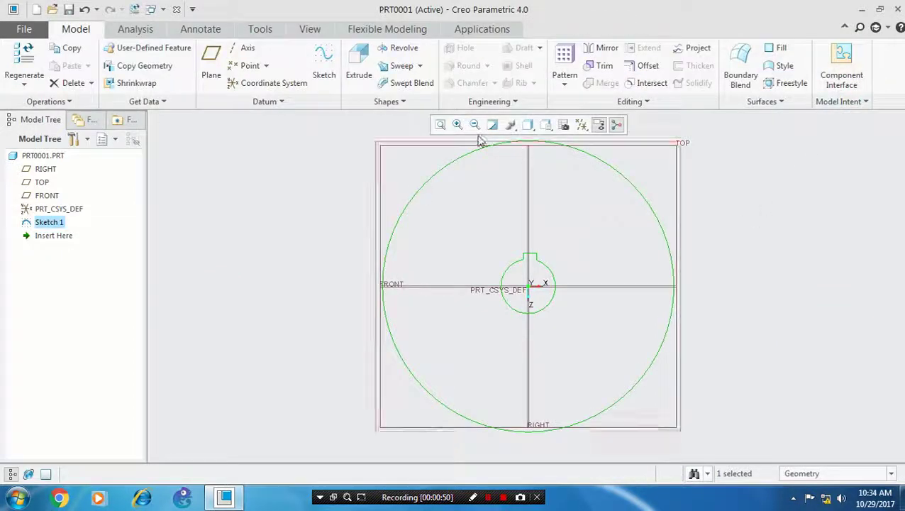
{"action": "left_click", "coordinate": [359, 71]}
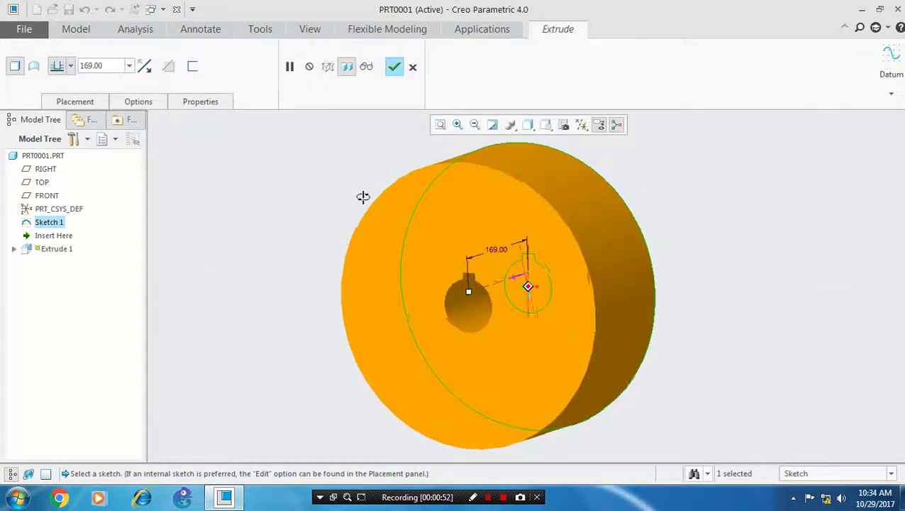
{"action": "middle_click_drag", "start_coordinate": [368, 194], "coordinate": [341, 173]}
{"action": "left_click", "coordinate": [116, 65]}
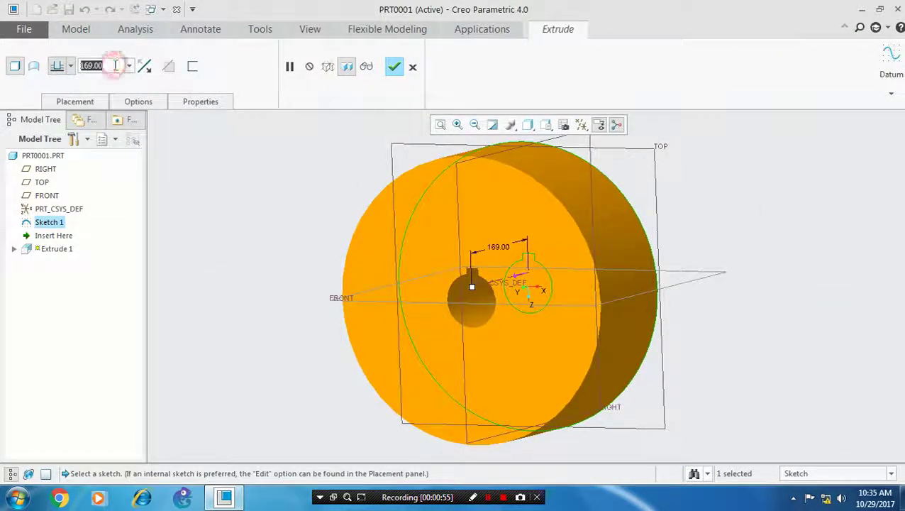
{"action": "type", "text": "150"}
{"action": "key", "text": "Return"}
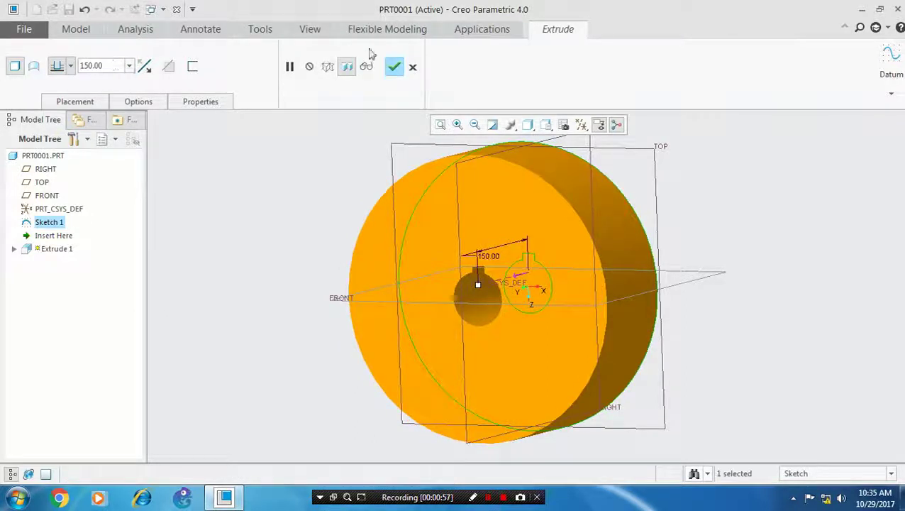
{"action": "left_click", "coordinate": [394, 66]}
{"action": "left_click", "coordinate": [332, 158]}
{"action": "scroll", "coordinate": [305, 213], "scroll_direction": "down", "scroll_amount": 2}
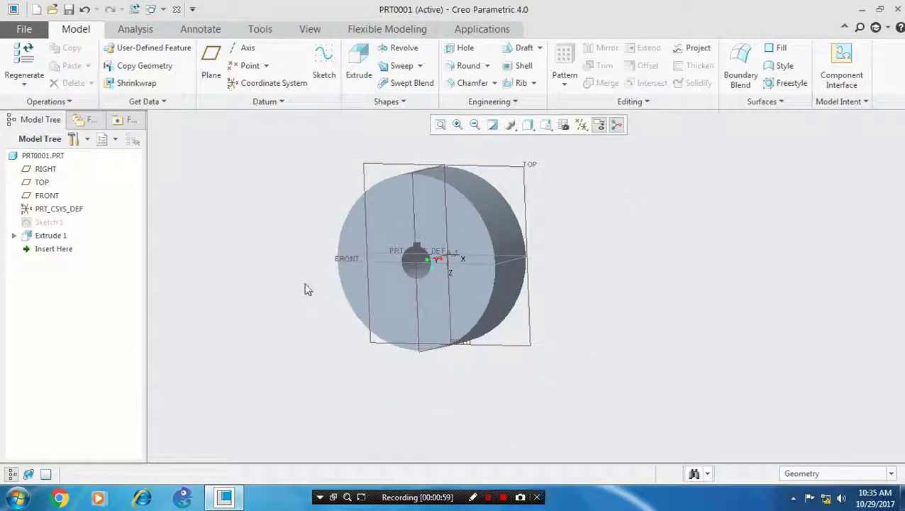
{"action": "middle_click_drag", "start_coordinate": [307, 290], "coordinate": [313, 296]}
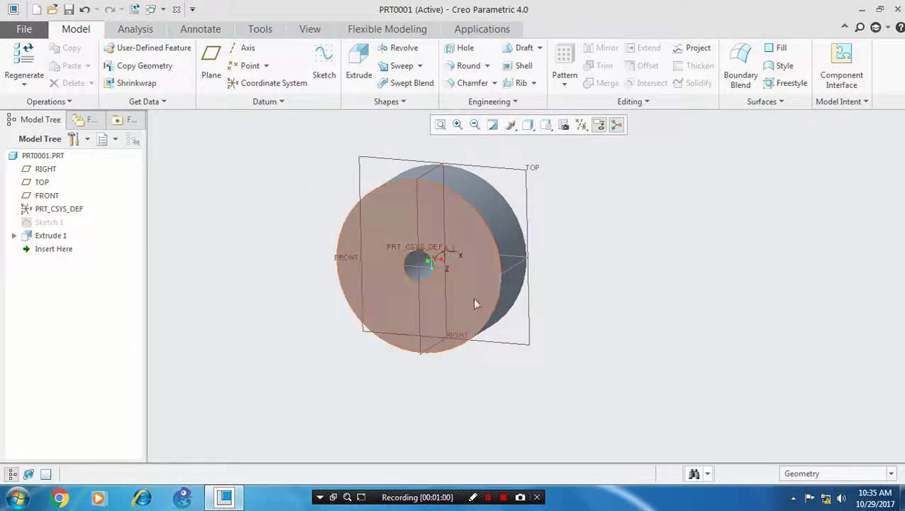
On the FRONT plane, draw a spline curve across the disc's side profile and close Sketch 2
{"action": "left_click", "coordinate": [511, 275]}
{"action": "left_click", "coordinate": [325, 71]}
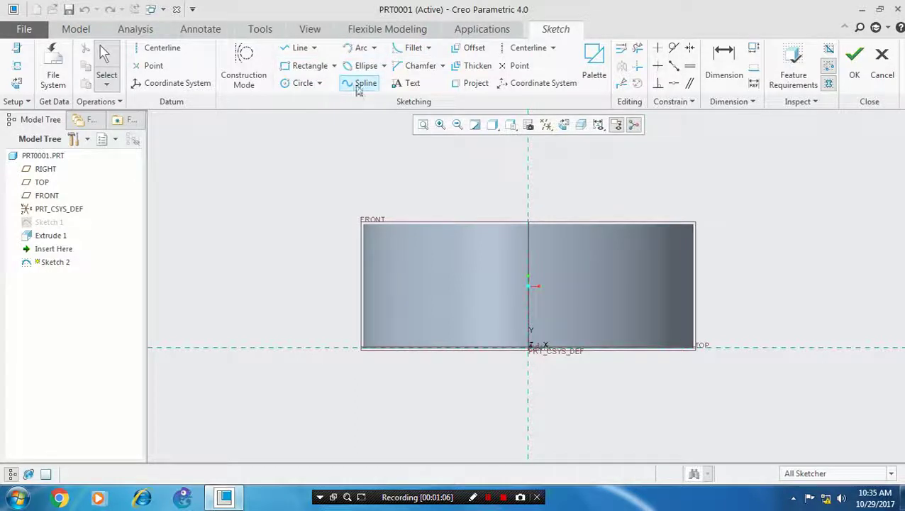
{"action": "left_click", "coordinate": [362, 83]}
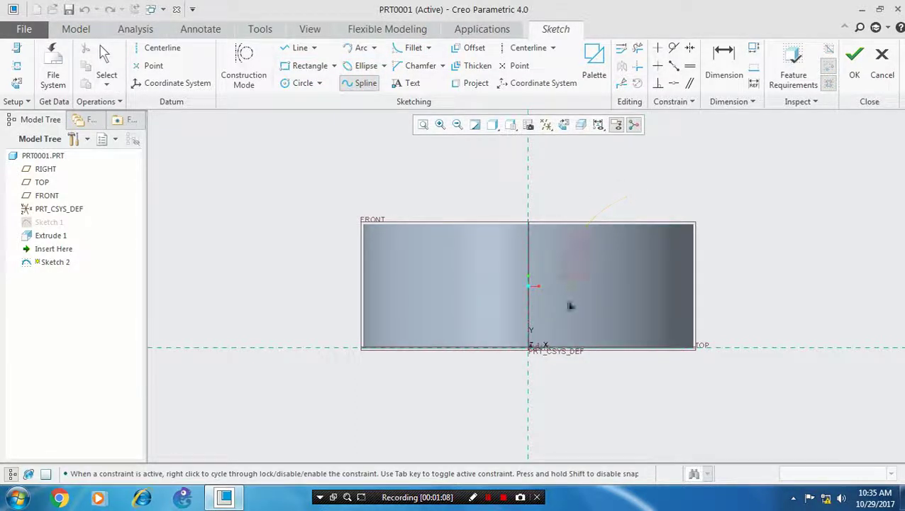
{"action": "left_click", "coordinate": [503, 402]}
{"action": "middle_click", "coordinate": [503, 403]}
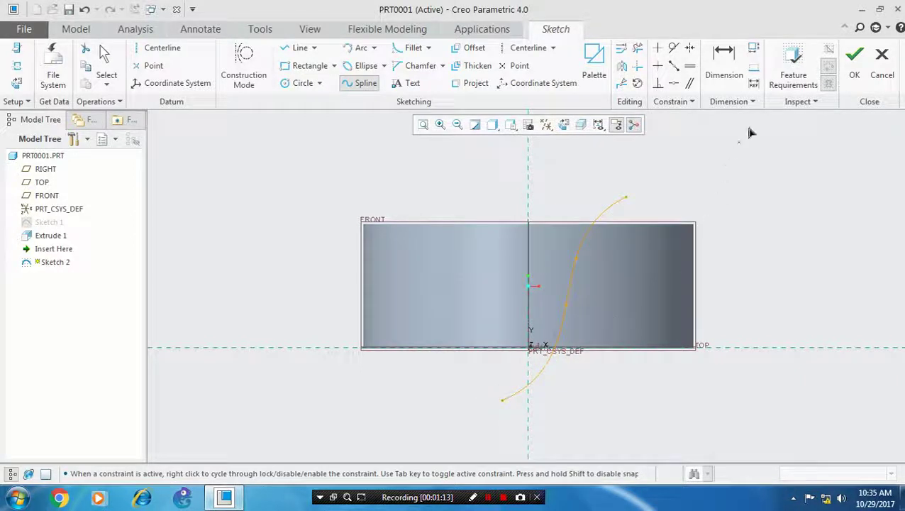
{"action": "left_click", "coordinate": [854, 58]}
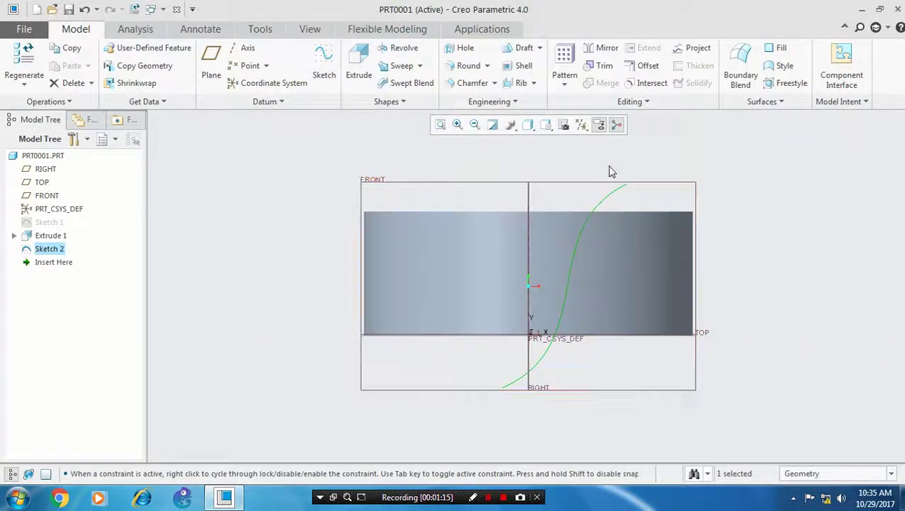
{"action": "left_click", "coordinate": [420, 65]}
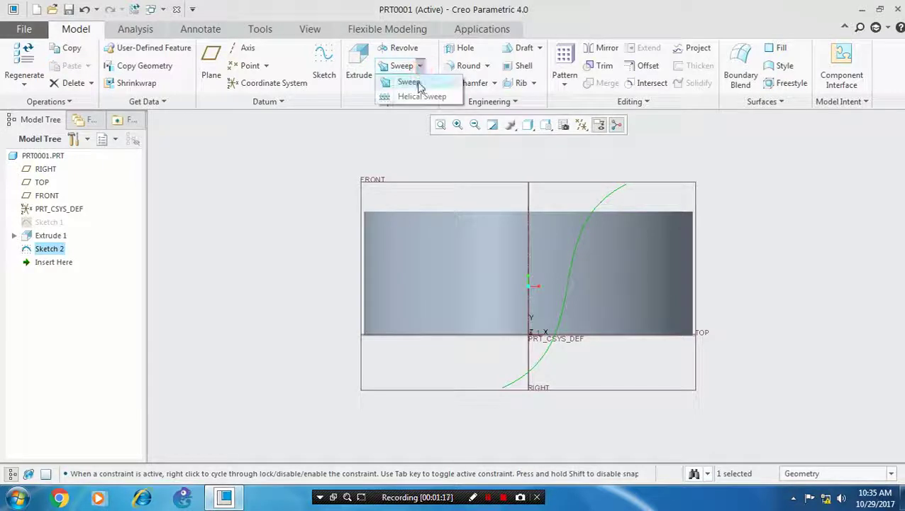
{"action": "left_click", "coordinate": [402, 82]}
{"action": "middle_click_drag", "start_coordinate": [531, 281], "coordinate": [518, 231]}
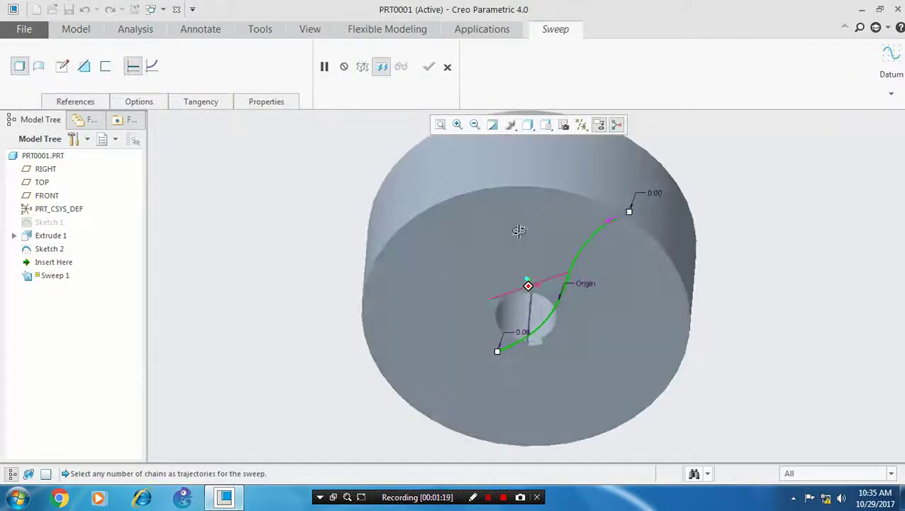
{"action": "left_click", "coordinate": [447, 66]}
{"action": "left_click", "coordinate": [750, 209]}
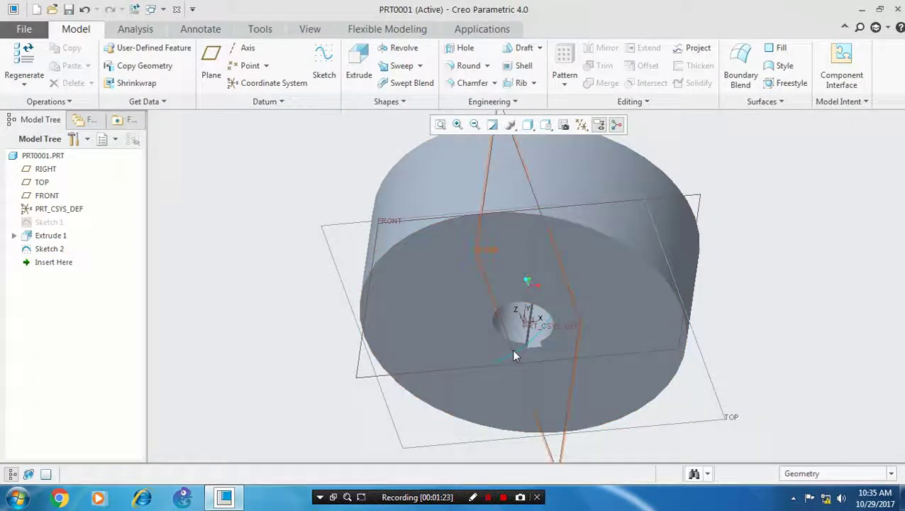
Project Sketch 2's spline onto the disc's cylindrical outer surface, creating Project 1
{"action": "left_click", "coordinate": [499, 358]}
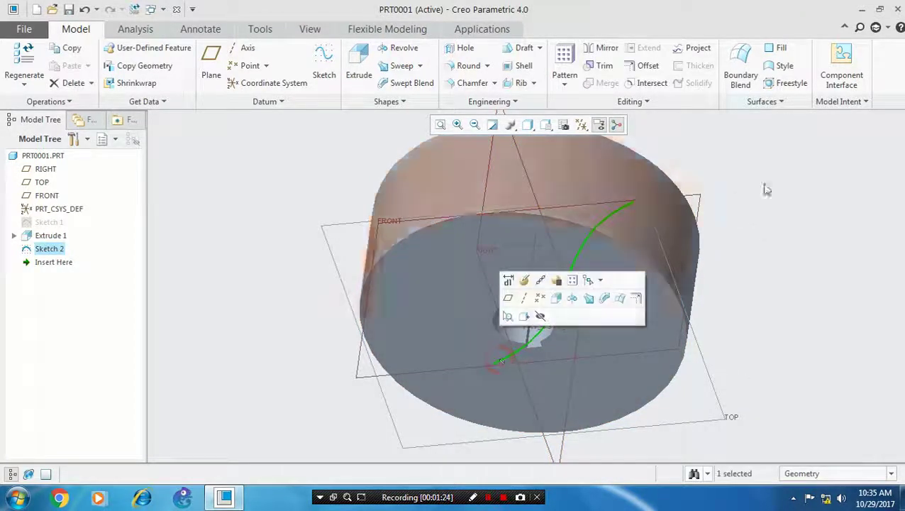
{"action": "left_click", "coordinate": [695, 48]}
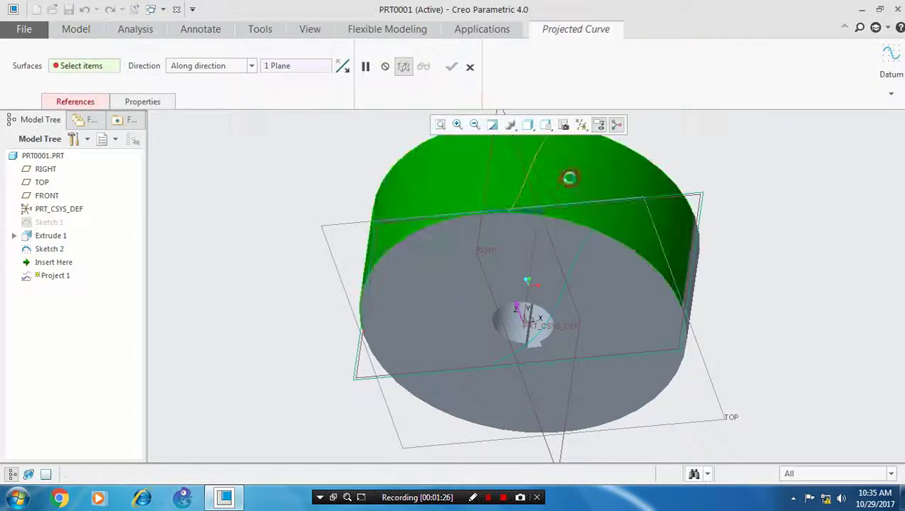
{"action": "left_click", "coordinate": [569, 177]}
{"action": "left_click", "coordinate": [451, 66]}
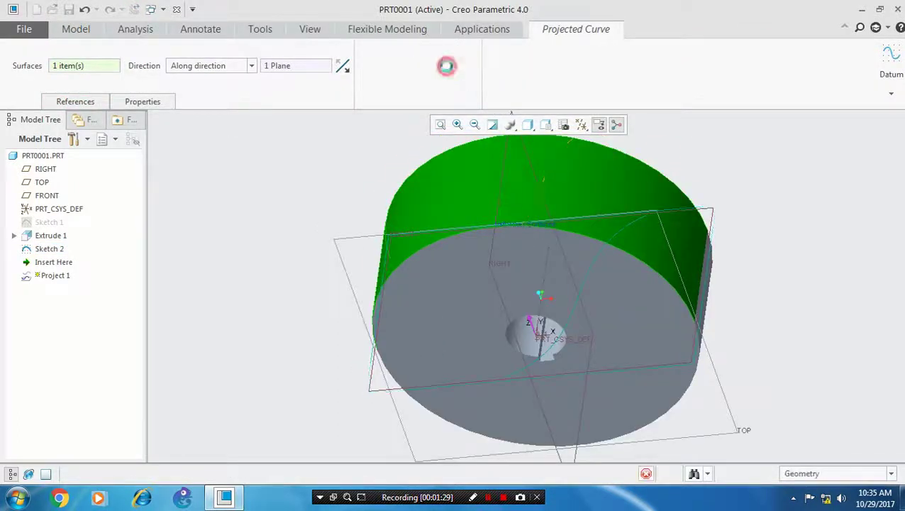
{"action": "middle_click_drag", "start_coordinate": [560, 184], "coordinate": [707, 159]}
{"action": "left_click", "coordinate": [706, 159]}
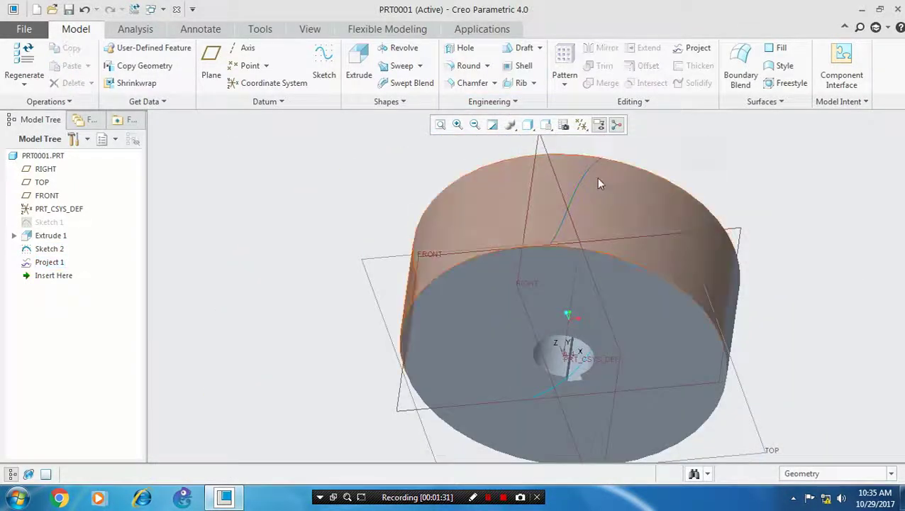
Start a sweep with the projected curve as trajectory and open its section sketch
{"action": "left_click", "coordinate": [420, 68]}
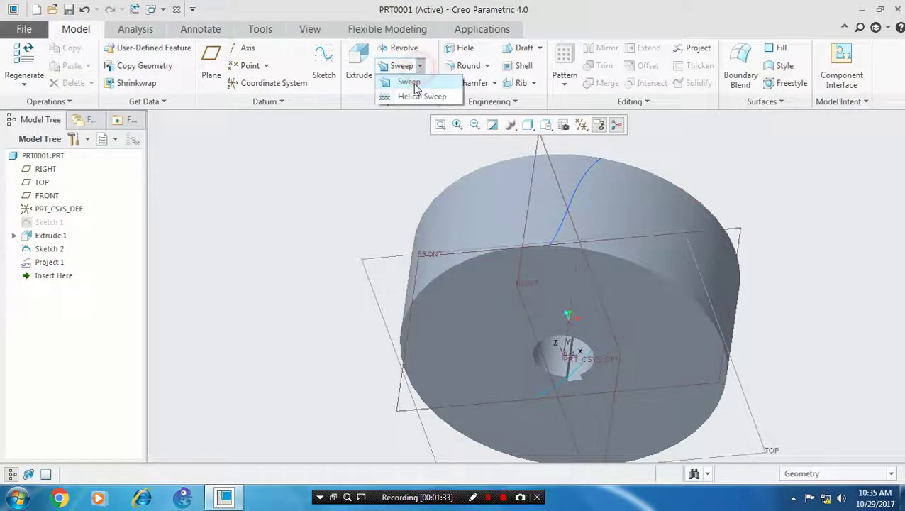
{"action": "left_click", "coordinate": [401, 81]}
{"action": "left_click", "coordinate": [584, 182]}
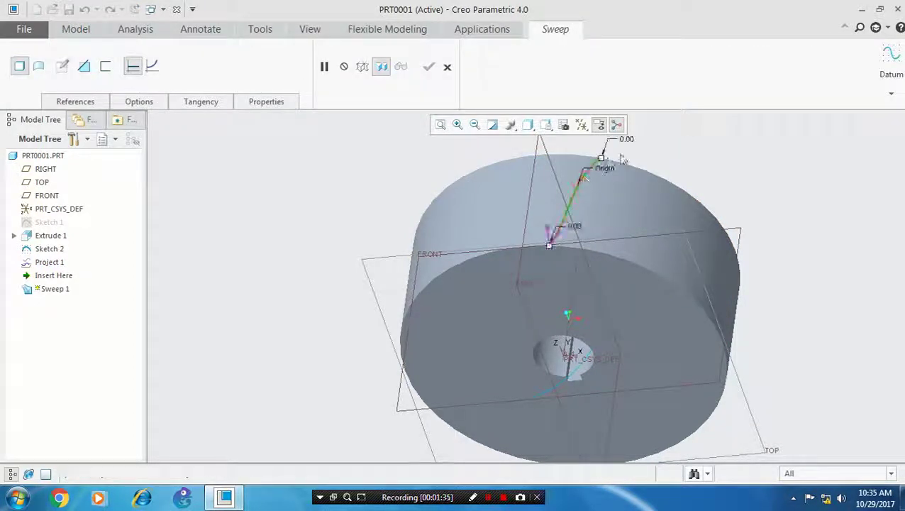
{"action": "scroll", "coordinate": [638, 159], "scroll_direction": "down", "scroll_amount": 3}
{"action": "left_click", "coordinate": [64, 67]}
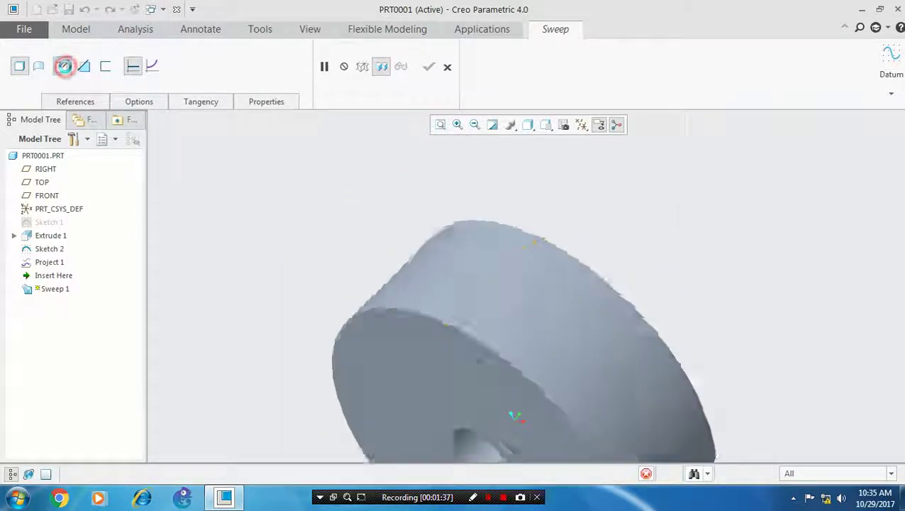
{"action": "scroll", "coordinate": [550, 232], "scroll_direction": "down", "scroll_amount": 6}
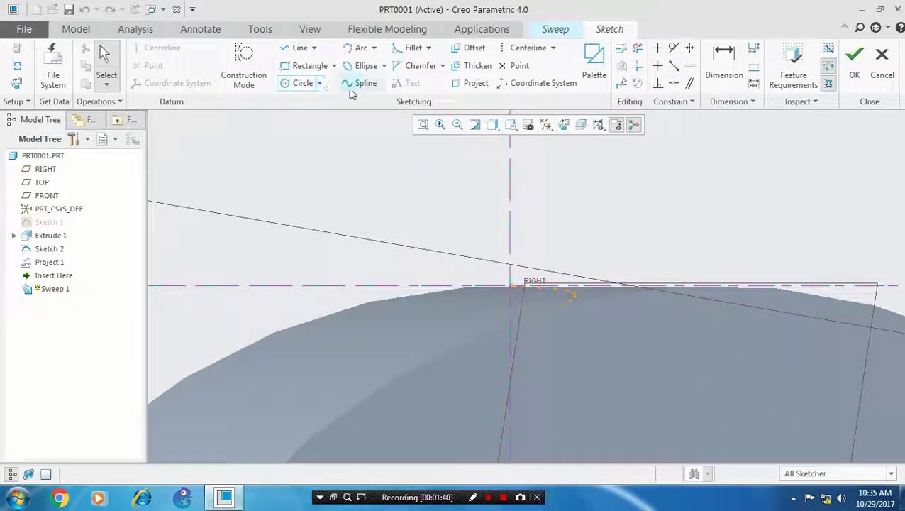
Draw the section's straight line segments near the top of the rim
{"action": "left_click", "coordinate": [313, 47]}
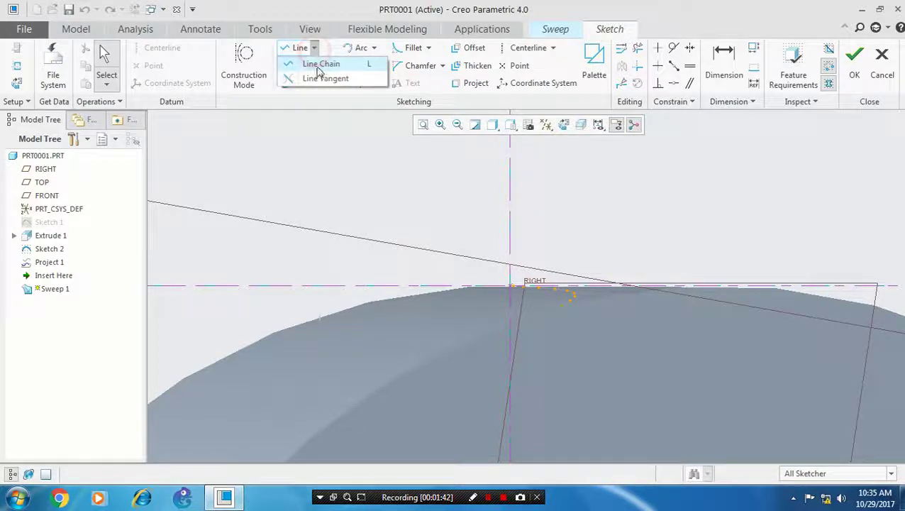
{"action": "left_click", "coordinate": [316, 62]}
{"action": "scroll", "coordinate": [464, 254], "scroll_direction": "up", "scroll_amount": 2}
{"action": "scroll", "coordinate": [505, 324], "scroll_direction": "up", "scroll_amount": 3}
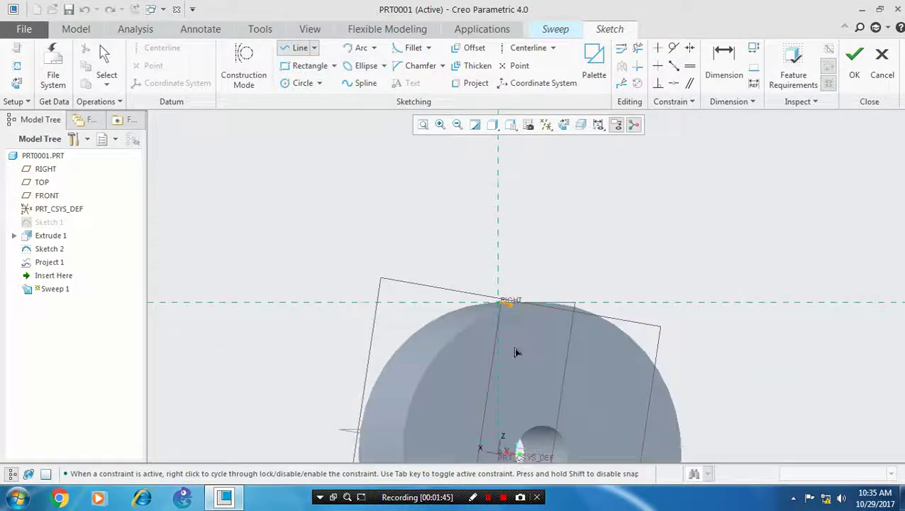
{"action": "scroll", "coordinate": [479, 313], "scroll_direction": "down", "scroll_amount": 3}
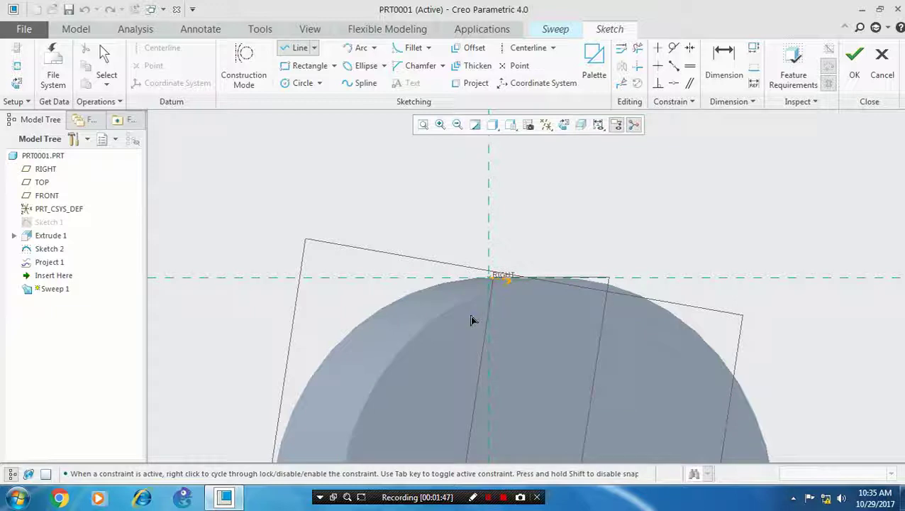
{"action": "left_click", "coordinate": [473, 315]}
{"action": "left_click", "coordinate": [504, 316]}
{"action": "middle_click", "coordinate": [505, 310]}
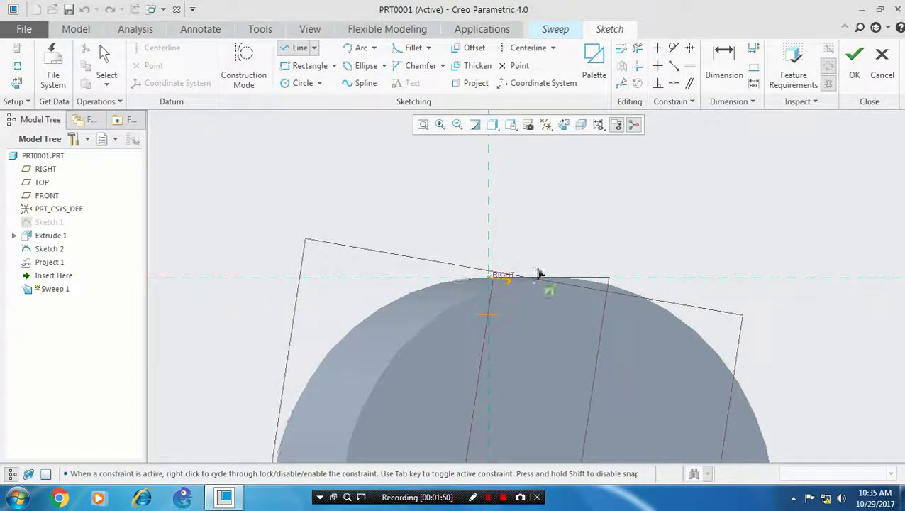
{"action": "left_click", "coordinate": [300, 49]}
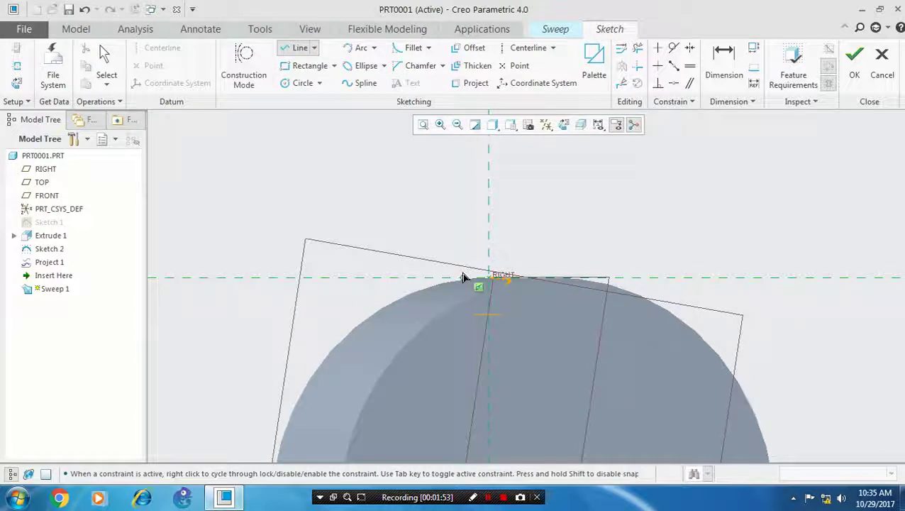
{"action": "left_click", "coordinate": [461, 274]}
{"action": "scroll", "coordinate": [558, 281], "scroll_direction": "down", "scroll_amount": 3}
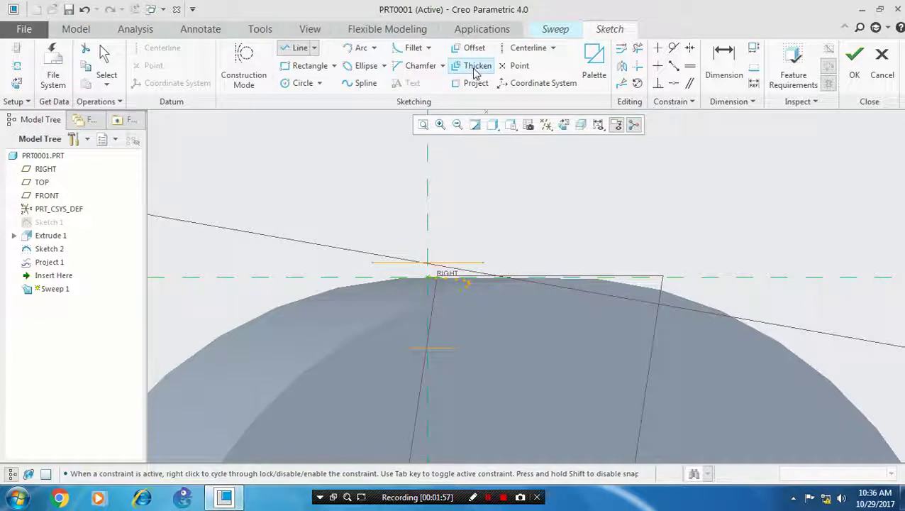
Add an arc and the remaining edges to close the tapered tooth-gap profile
{"action": "left_click", "coordinate": [374, 48]}
{"action": "left_click", "coordinate": [365, 62]}
{"action": "left_click", "coordinate": [400, 351]}
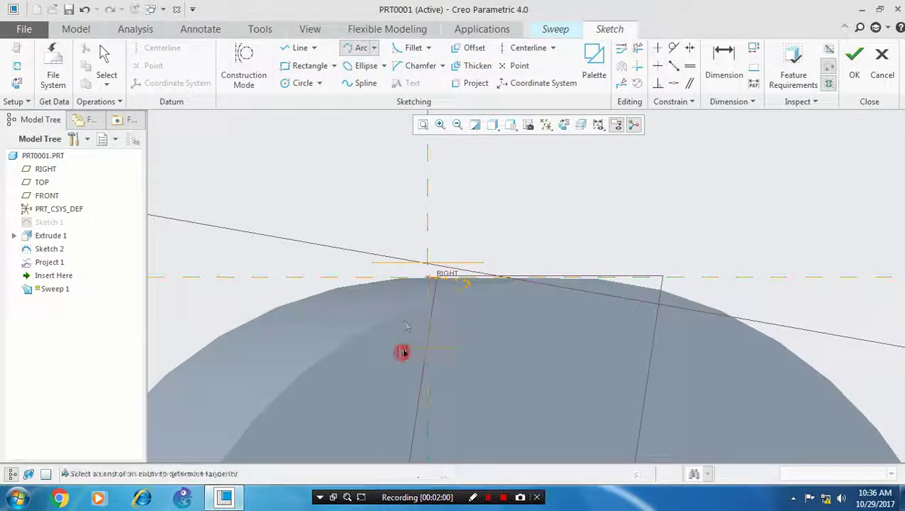
{"action": "left_click", "coordinate": [377, 271]}
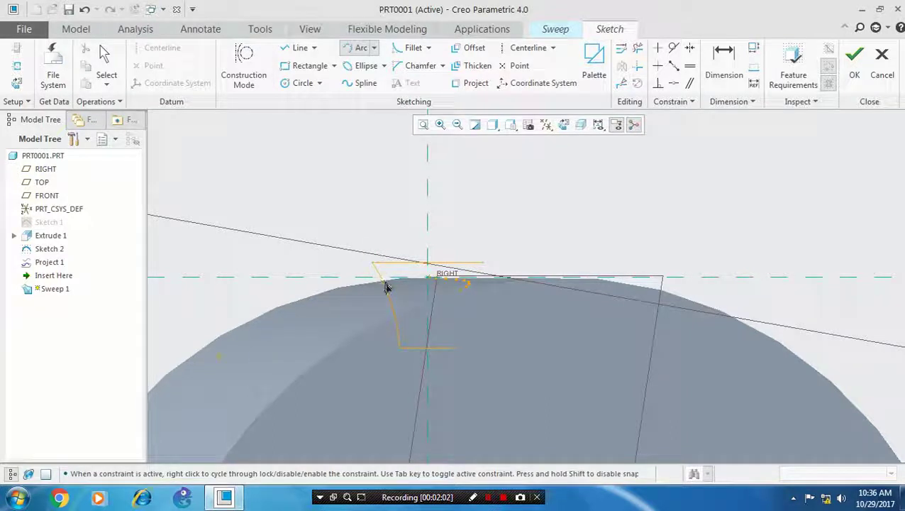
{"action": "left_click", "coordinate": [385, 284]}
{"action": "left_click", "coordinate": [481, 264]}
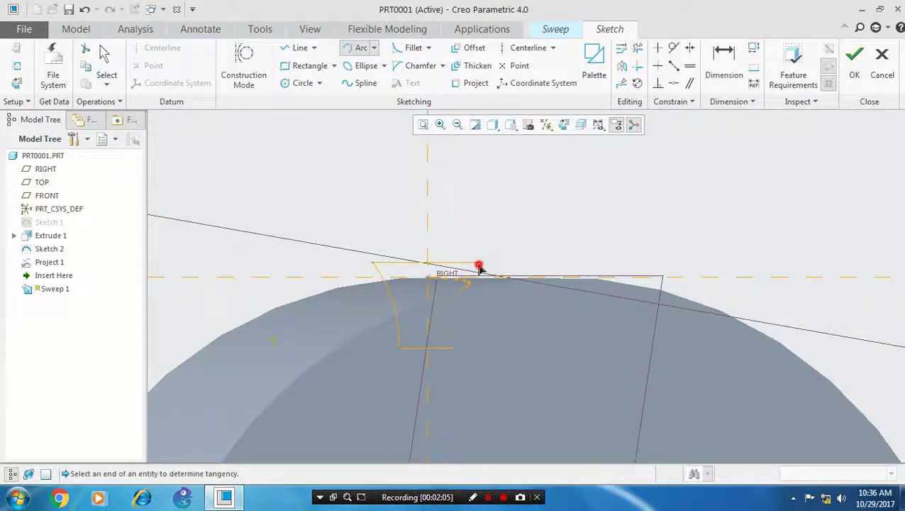
{"action": "left_click", "coordinate": [467, 350]}
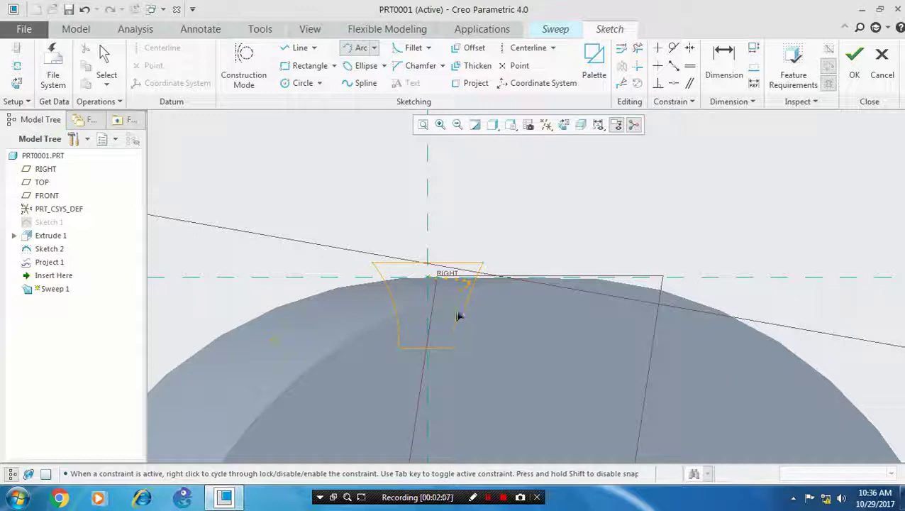
{"action": "middle_click", "coordinate": [459, 314]}
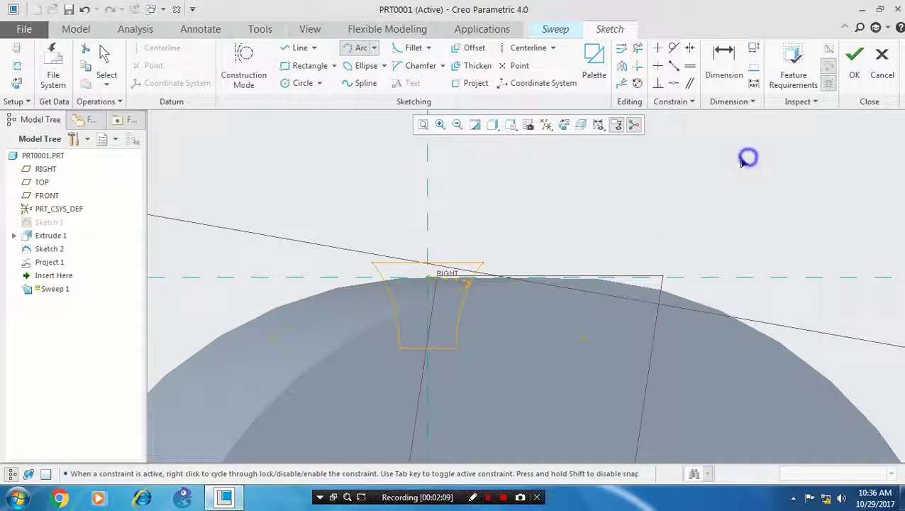
Finish the section, extend the trajectory to 13.00 and 39.10, and make the sweep remove material
{"action": "left_click", "coordinate": [854, 63]}
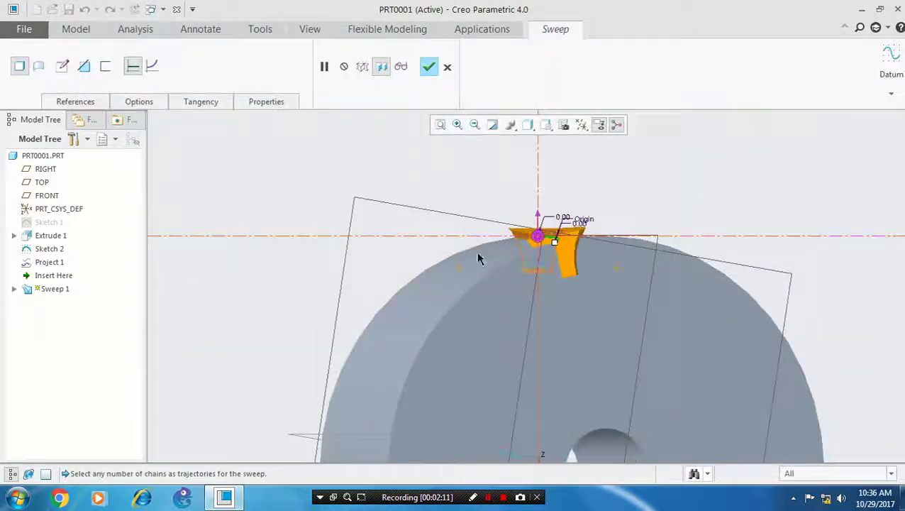
{"action": "middle_click_drag", "start_coordinate": [446, 226], "coordinate": [536, 244]}
{"action": "left_click_drag", "start_coordinate": [532, 242], "coordinate": [528, 238]}
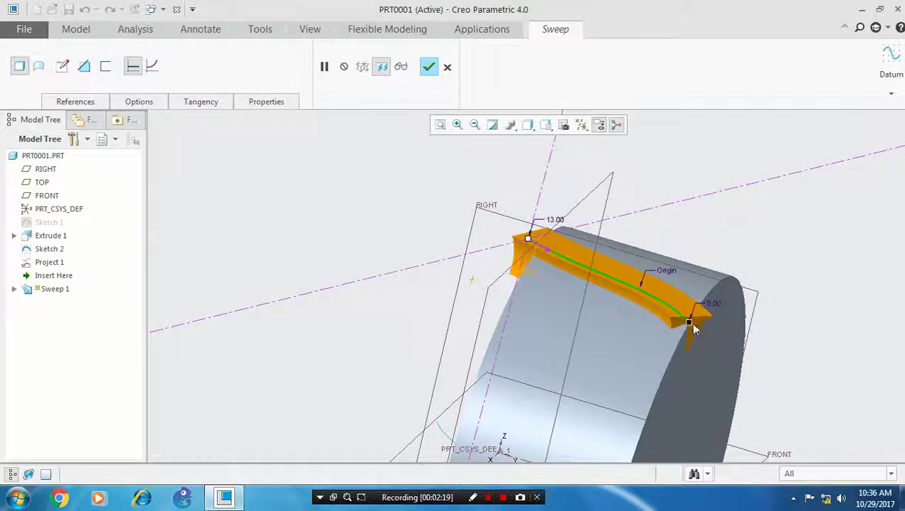
{"action": "left_click_drag", "start_coordinate": [713, 347], "coordinate": [714, 349]}
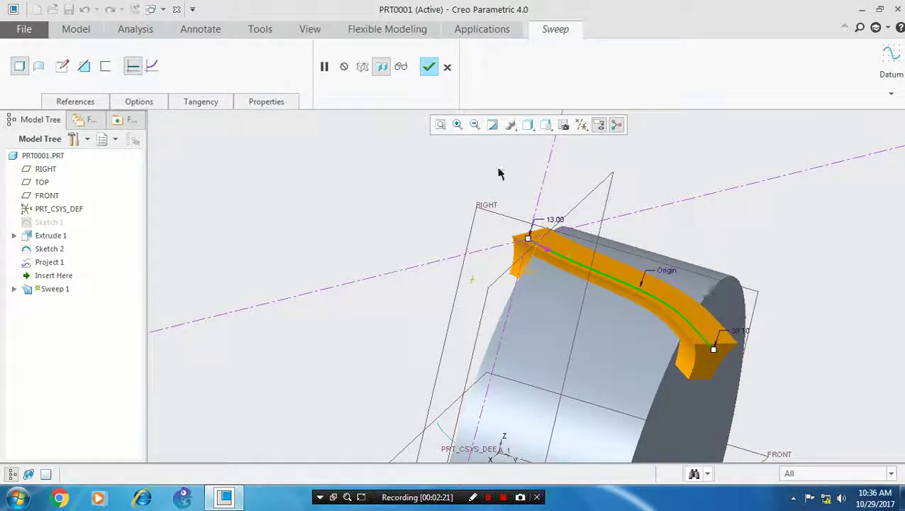
{"action": "left_click", "coordinate": [83, 67]}
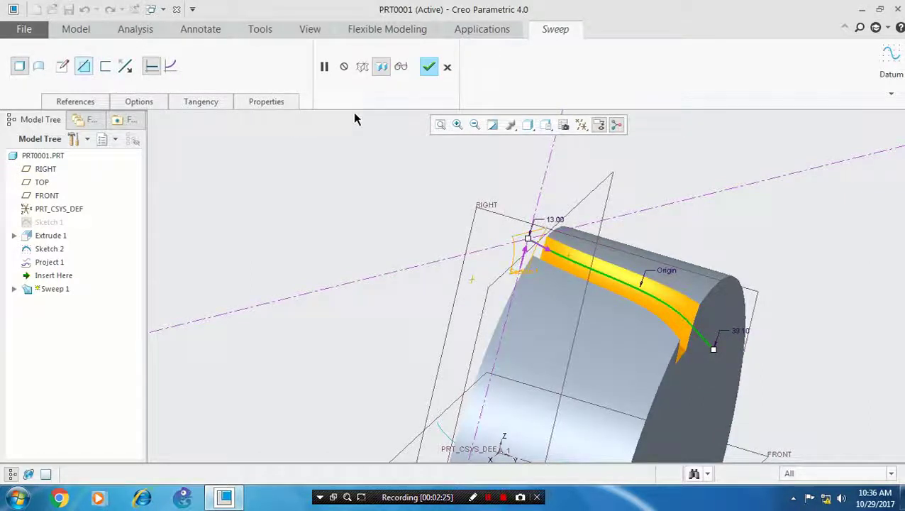
Complete Sweep 1, producing the groove cut in the rim
{"action": "left_click", "coordinate": [428, 67]}
{"action": "middle_click_drag", "start_coordinate": [428, 142], "coordinate": [366, 224]}
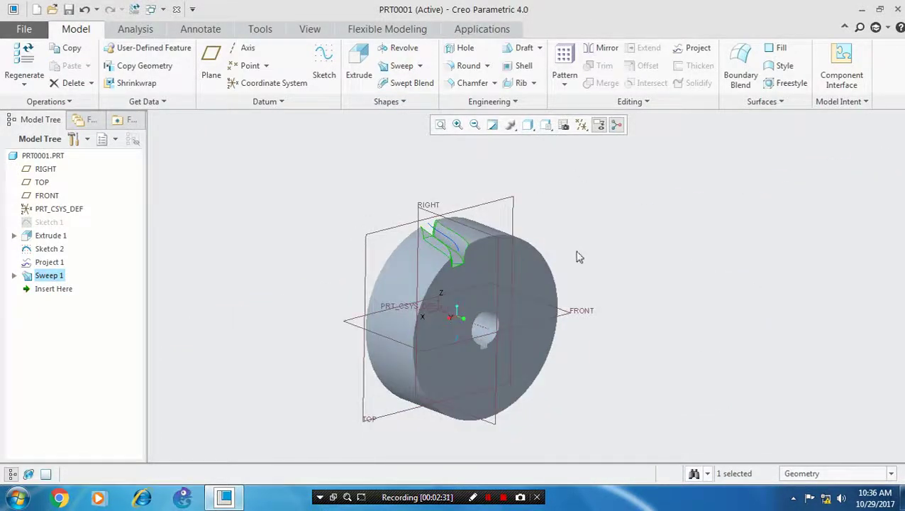
{"action": "mouse_move", "coordinate": [579, 256]}
{"action": "middle_mouse_down"}
{"action": "mouse_move", "coordinate": [548, 254]}
{"action": "mouse_move", "coordinate": [572, 250]}
{"action": "middle_mouse_up"}
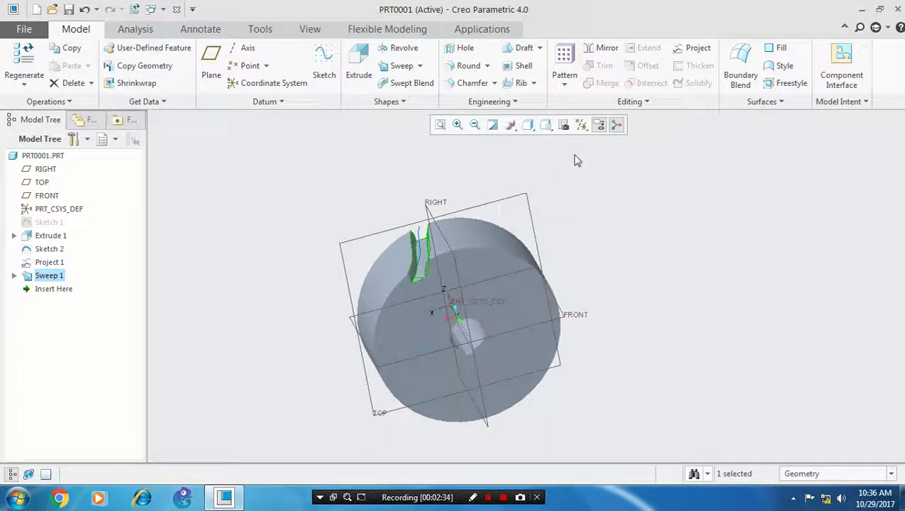
Hide the datum planes and the Project 1 curve
{"action": "left_click", "coordinate": [582, 126]}
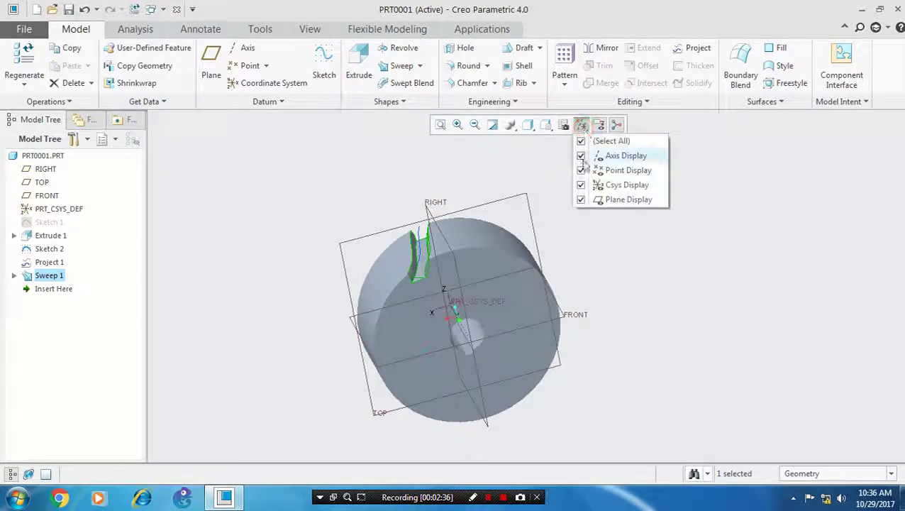
{"action": "left_click", "coordinate": [582, 200]}
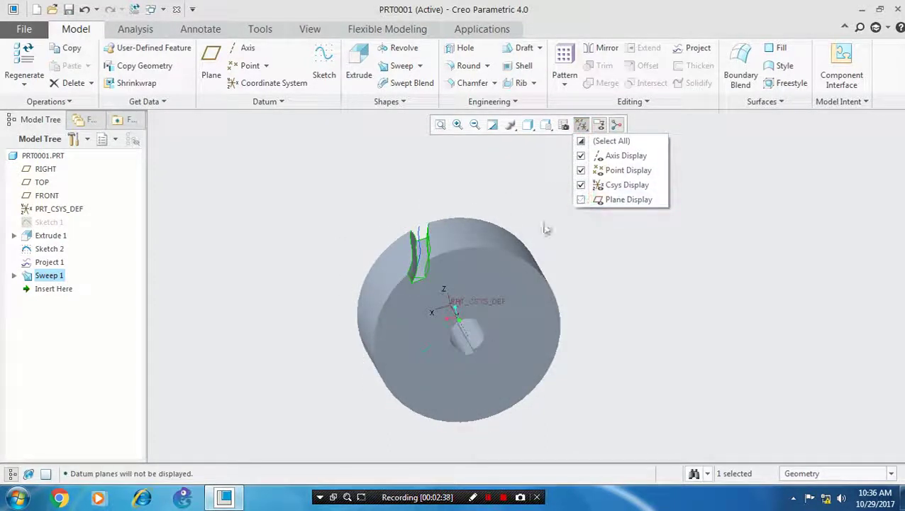
{"action": "left_click", "coordinate": [421, 243]}
{"action": "left_click", "coordinate": [446, 200]}
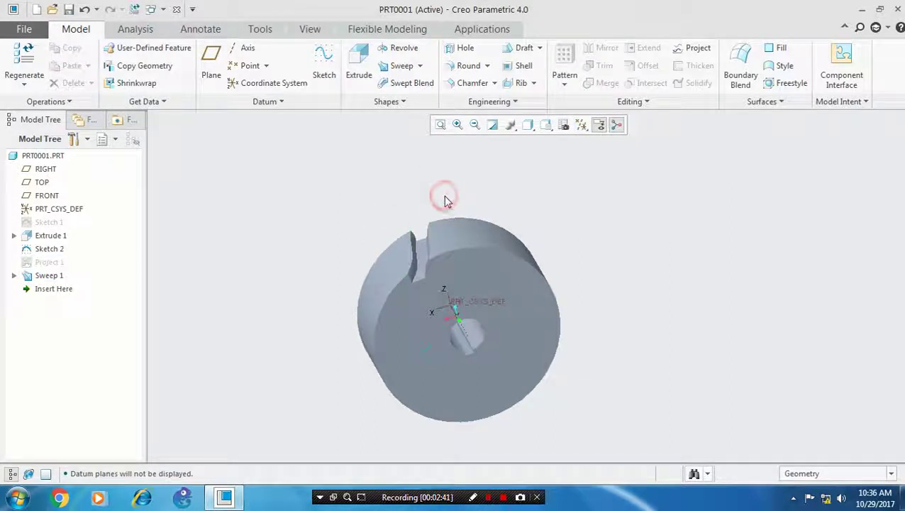
{"action": "mouse_move", "coordinate": [528, 210]}
{"action": "middle_mouse_down"}
{"action": "mouse_move", "coordinate": [545, 198]}
{"action": "mouse_move", "coordinate": [528, 196]}
{"action": "middle_mouse_up"}
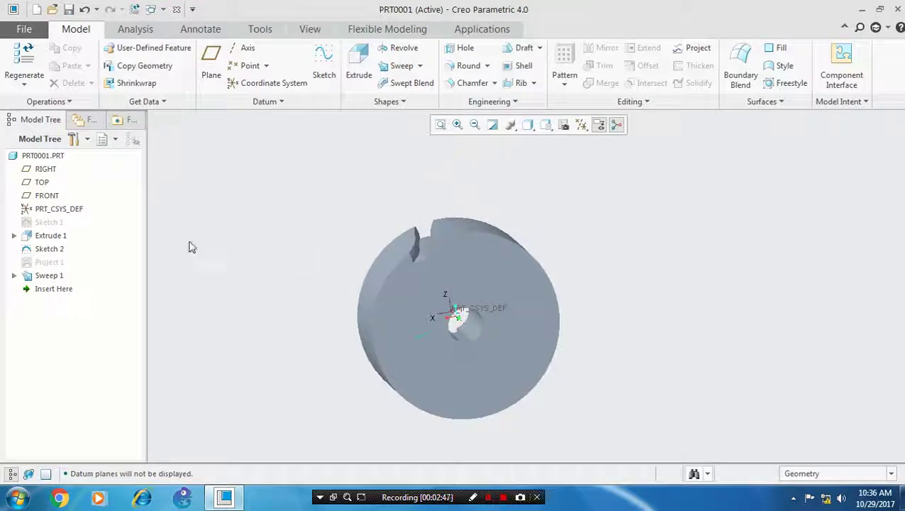
Axis-pattern Sweep 1 around the central axis: 15 members at 360/15 (24°) spacing
{"action": "left_click", "coordinate": [57, 278]}
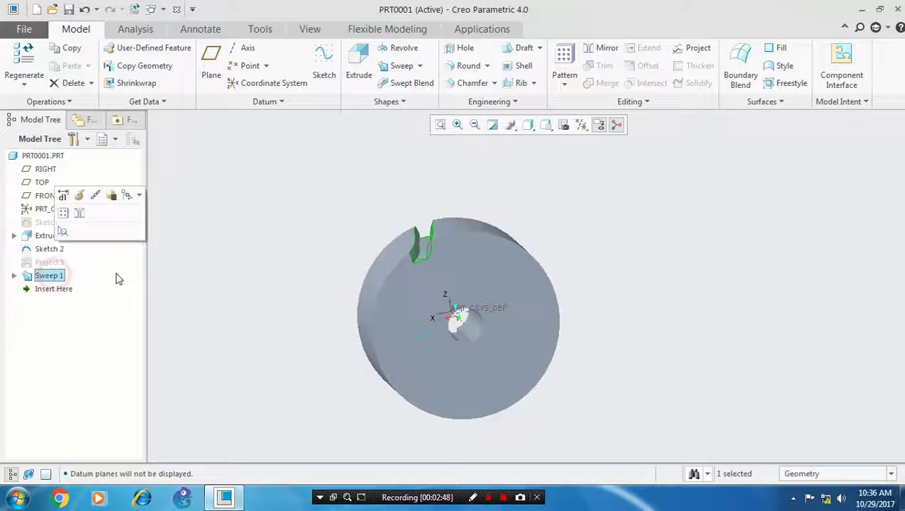
{"action": "left_click", "coordinate": [566, 83]}
{"action": "left_click", "coordinate": [578, 101]}
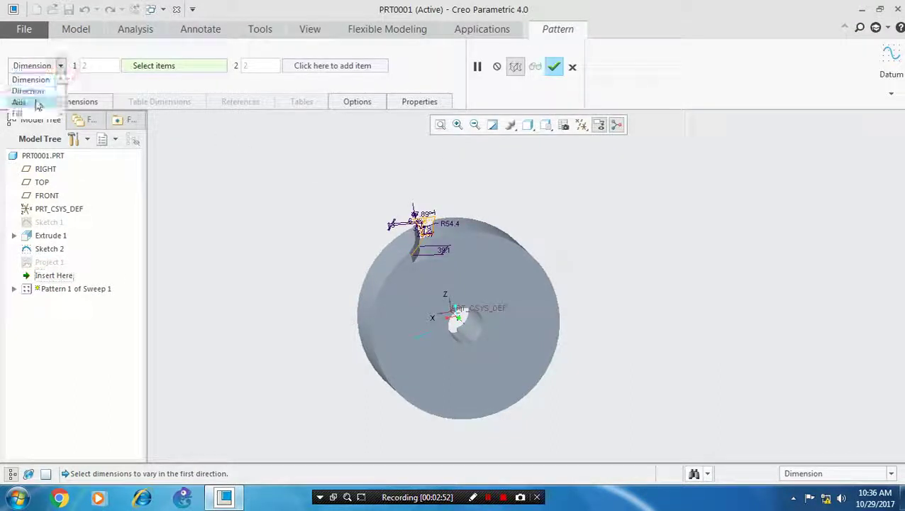
{"action": "left_click", "coordinate": [28, 100]}
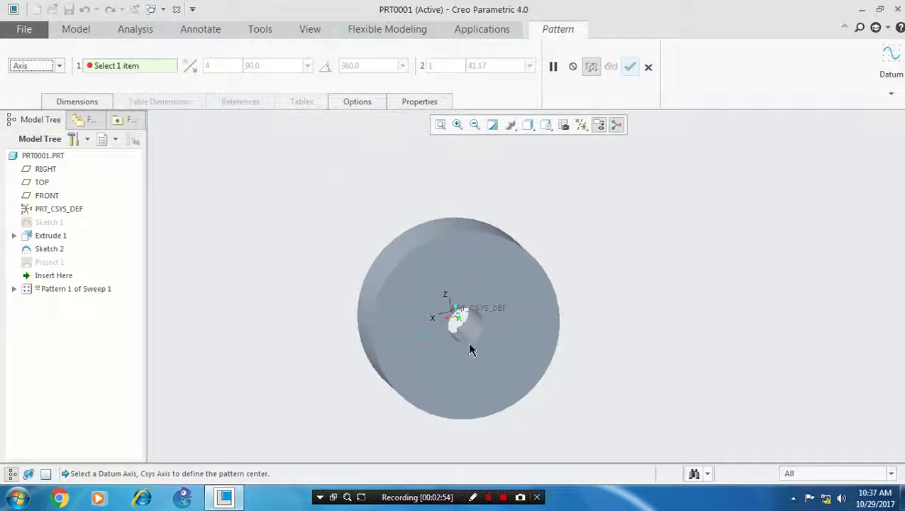
{"action": "left_click", "coordinate": [466, 332]}
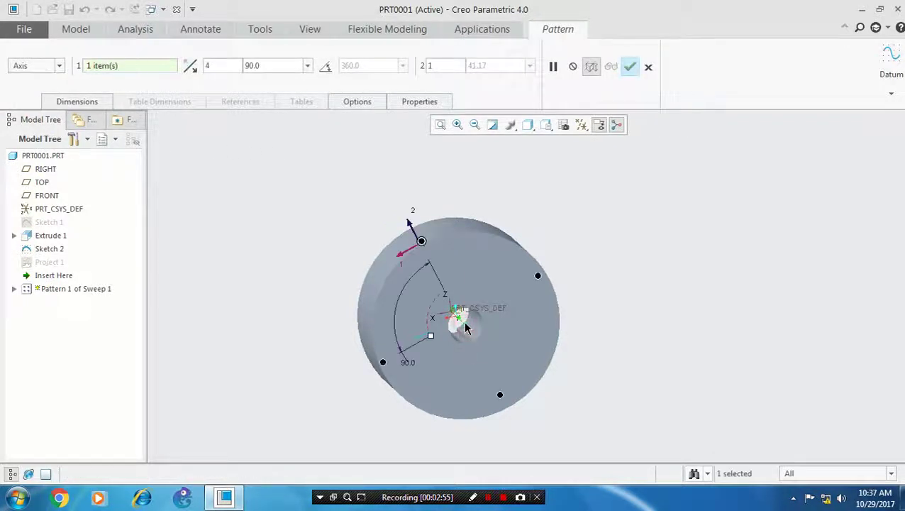
{"action": "double_click", "coordinate": [222, 66]}
{"action": "type", "text": "15"}
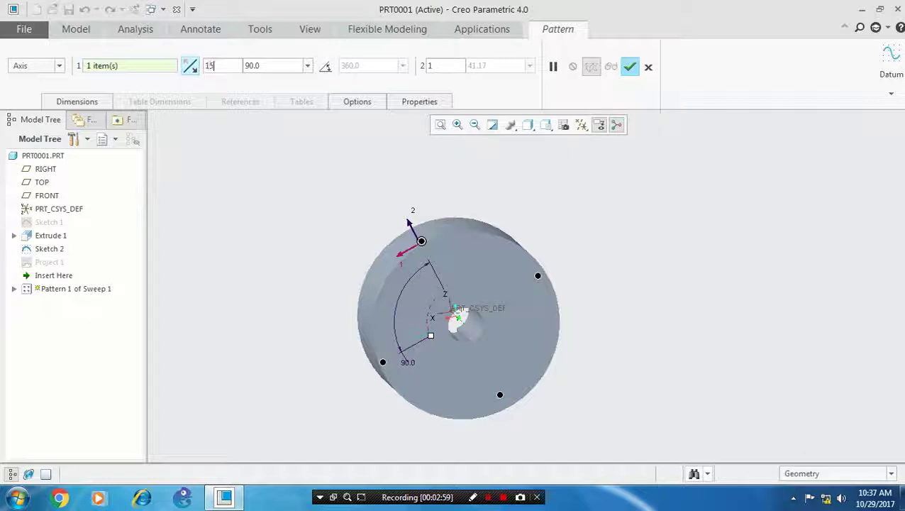
{"action": "double_click", "coordinate": [261, 66]}
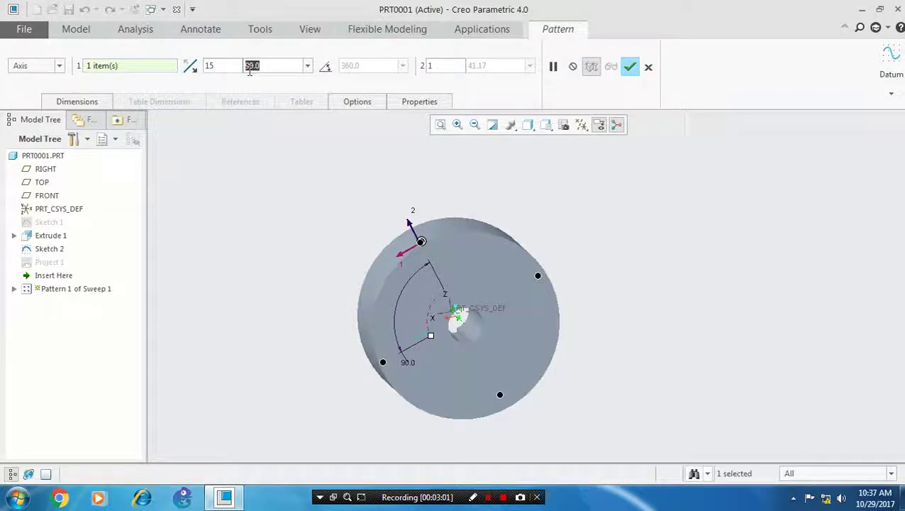
{"action": "type", "text": "360"}
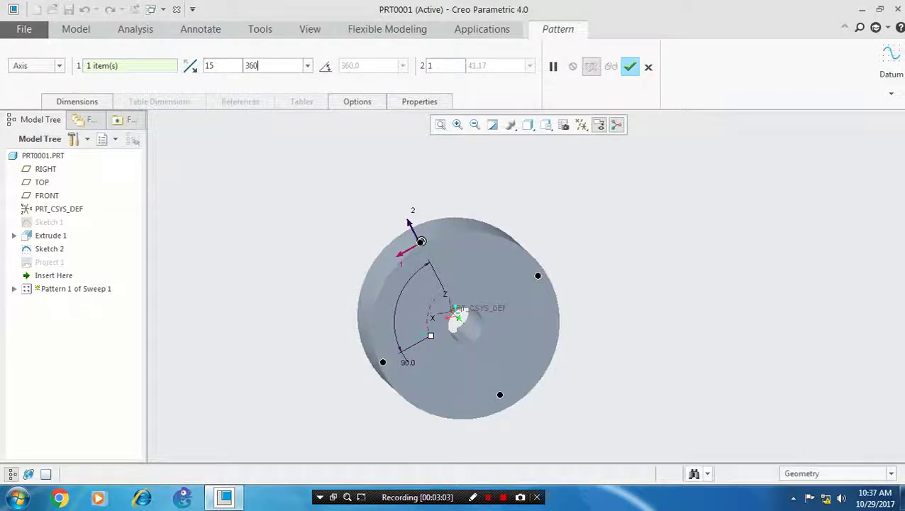
{"action": "type", "text": "/15"}
{"action": "key", "text": "Return"}
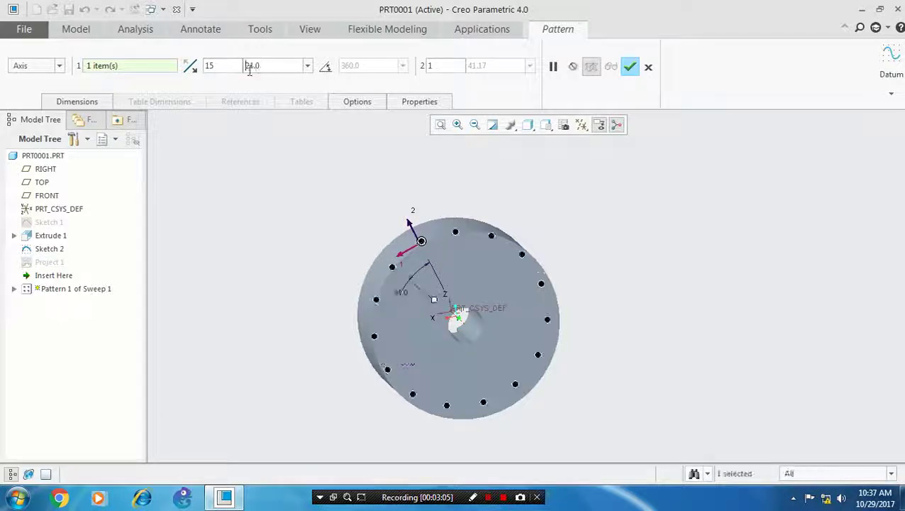
{"action": "left_click", "coordinate": [630, 66]}
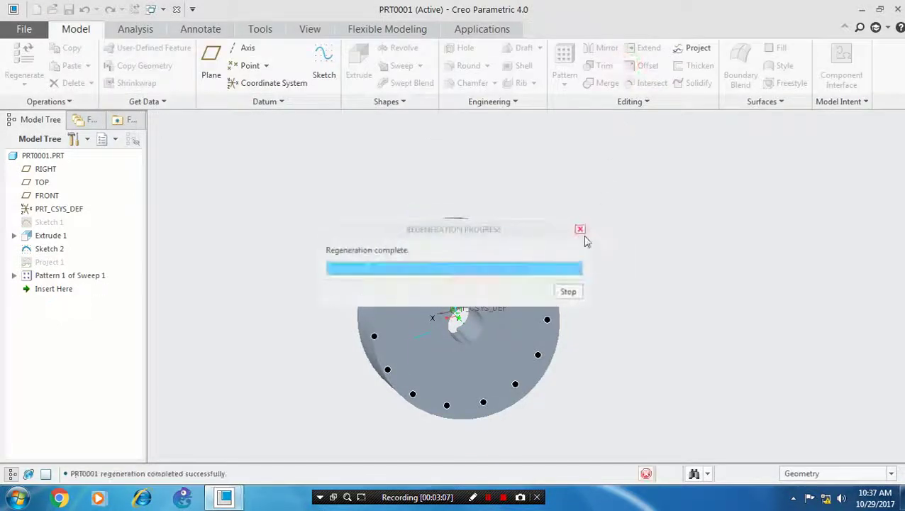
Redefine Pattern 1 of Sweep 1 to 20 members spaced 360/20 (18°) apart
{"action": "left_click", "coordinate": [611, 233]}
{"action": "mouse_move", "coordinate": [356, 314]}
{"action": "middle_mouse_down"}
{"action": "mouse_move", "coordinate": [424, 277]}
{"action": "mouse_move", "coordinate": [494, 262]}
{"action": "mouse_move", "coordinate": [518, 280]}
{"action": "mouse_move", "coordinate": [487, 263]}
{"action": "mouse_move", "coordinate": [479, 234]}
{"action": "mouse_move", "coordinate": [482, 330]}
{"action": "middle_mouse_up"}
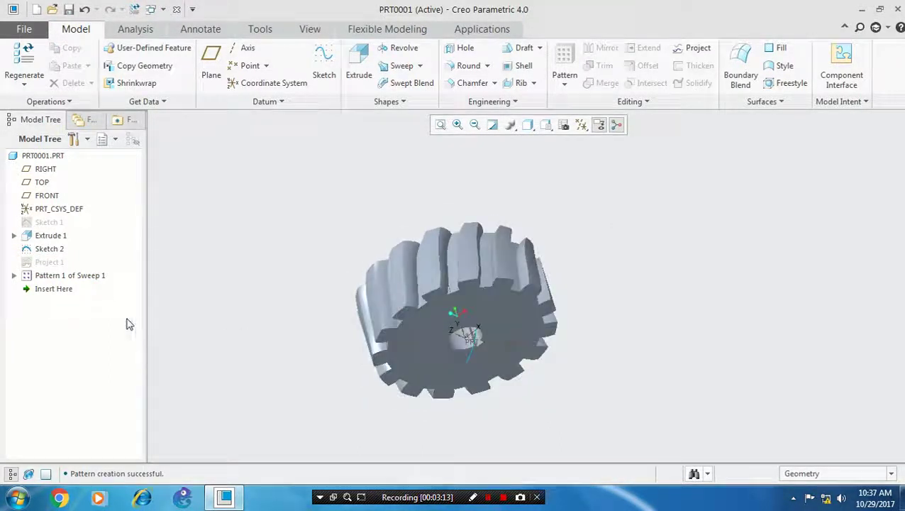
{"action": "right_click", "coordinate": [91, 278]}
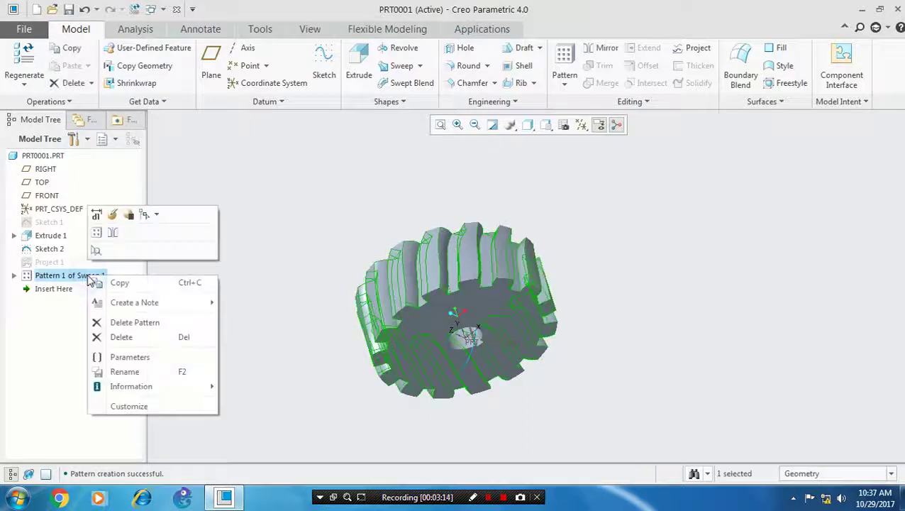
{"action": "left_click", "coordinate": [112, 215]}
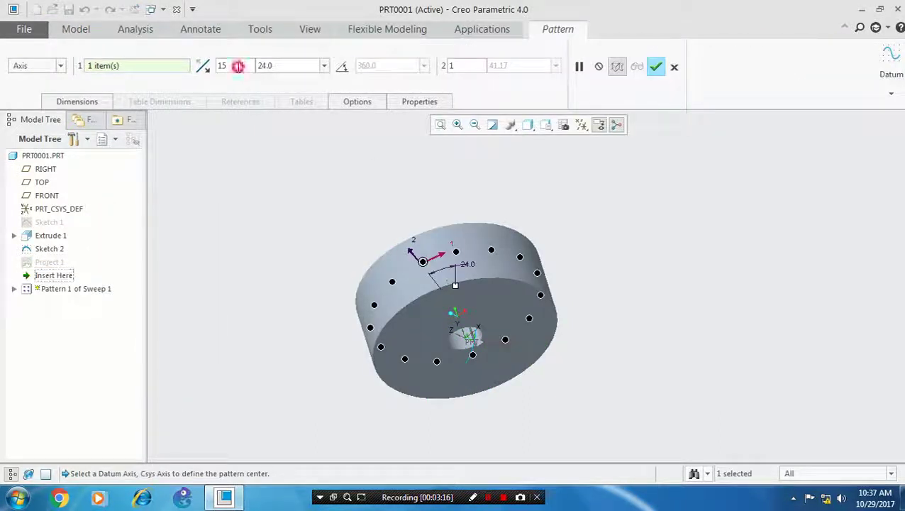
{"action": "double_click", "coordinate": [237, 66]}
{"action": "type", "text": "20"}
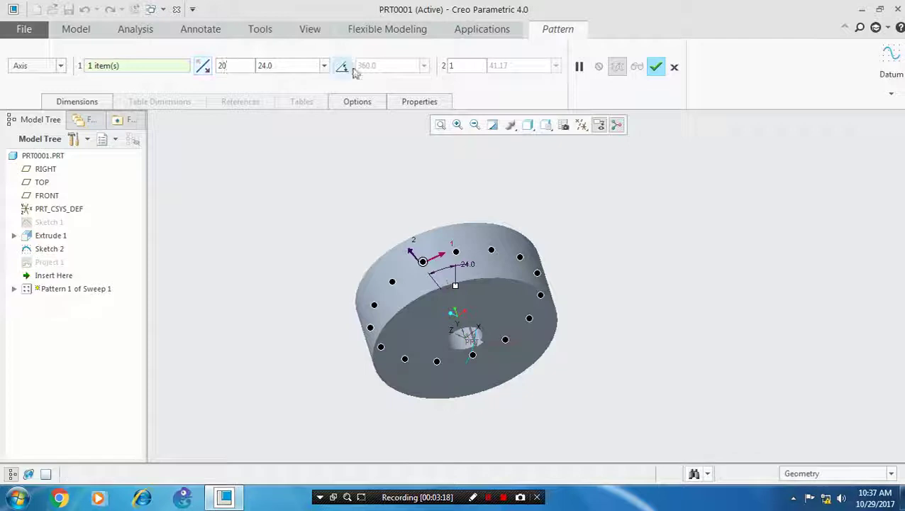
{"action": "left_click_drag", "start_coordinate": [291, 65], "coordinate": [264, 65]}
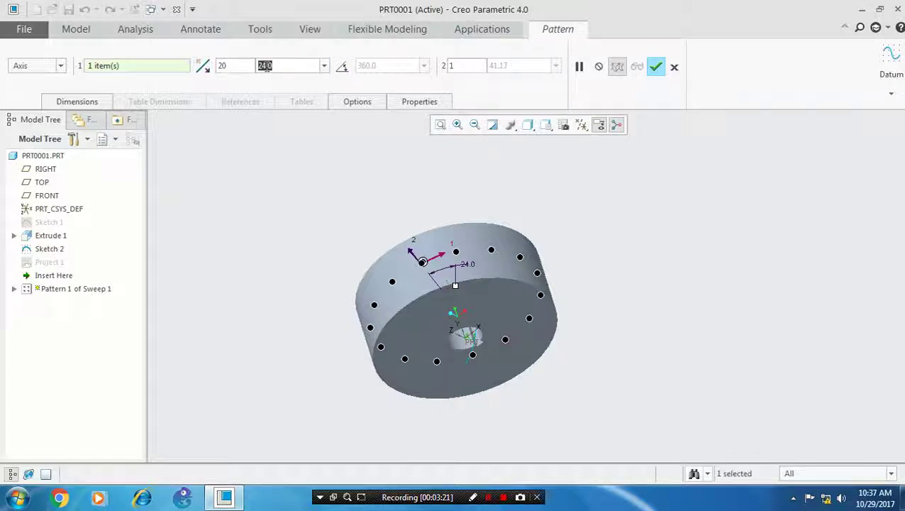
{"action": "type", "text": "360/2"}
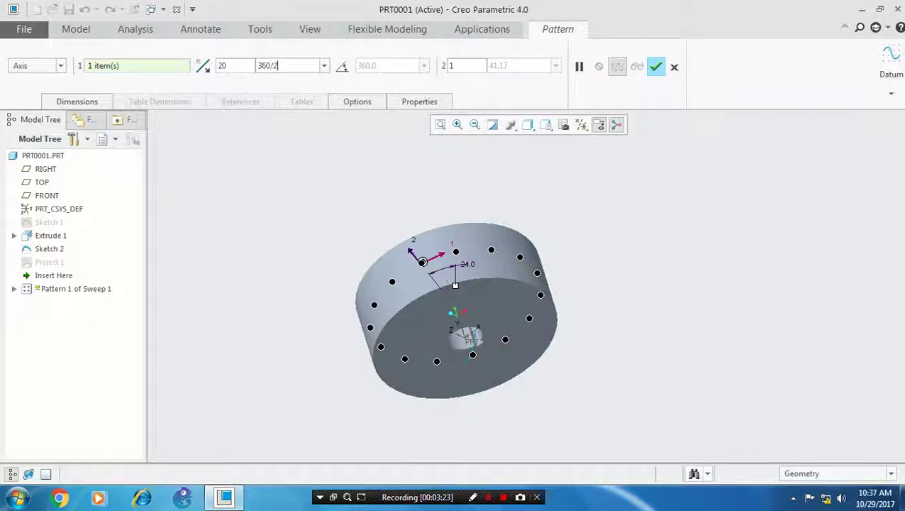
{"action": "type", "text": "0"}
{"action": "key", "text": "Return"}
{"action": "left_click", "coordinate": [655, 67]}
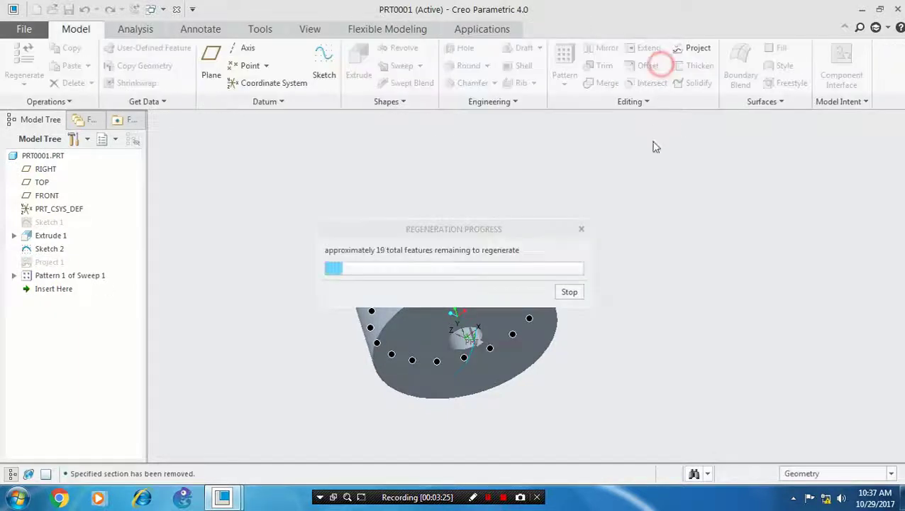
{"action": "mouse_move", "coordinate": [625, 351]}
{"action": "middle_mouse_down"}
{"action": "mouse_move", "coordinate": [582, 293]}
{"action": "mouse_move", "coordinate": [596, 251]}
{"action": "mouse_move", "coordinate": [584, 330]}
{"action": "mouse_move", "coordinate": [525, 328]}
{"action": "mouse_move", "coordinate": [513, 317]}
{"action": "mouse_move", "coordinate": [538, 266]}
{"action": "mouse_move", "coordinate": [538, 172]}
{"action": "mouse_move", "coordinate": [553, 299]}
{"action": "mouse_move", "coordinate": [560, 275]}
{"action": "mouse_move", "coordinate": [591, 270]}
{"action": "mouse_move", "coordinate": [604, 291]}
{"action": "mouse_move", "coordinate": [592, 301]}
{"action": "middle_mouse_up"}
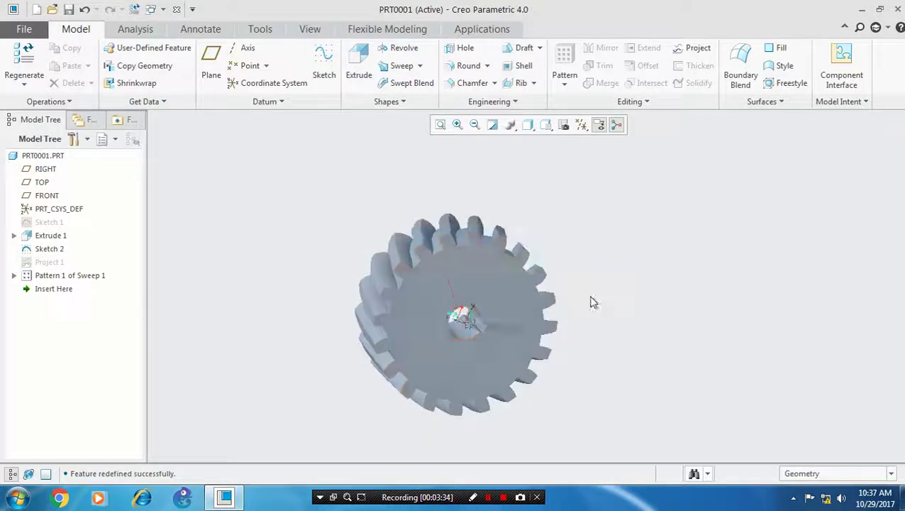
Sketch a rotated, scaled Arc racetrack palette shape beside the bore on the gear's front face
{"action": "left_click", "coordinate": [512, 290]}
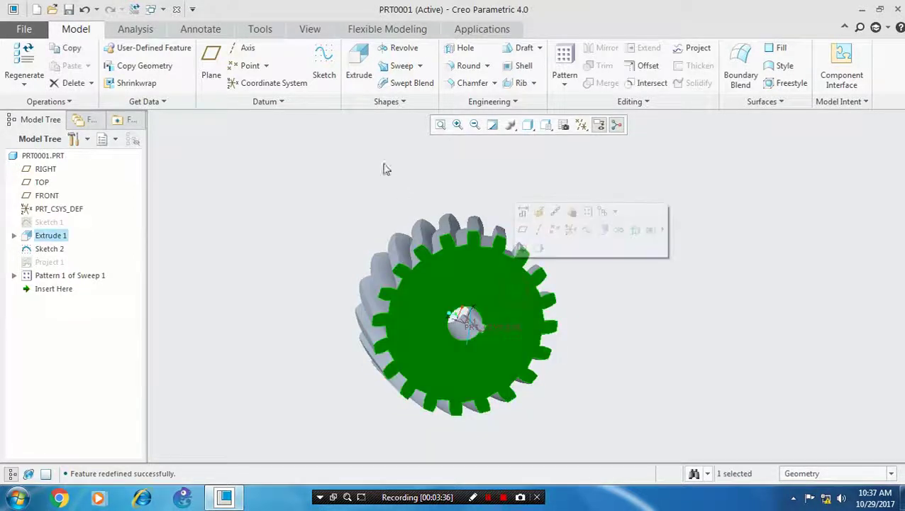
{"action": "left_click", "coordinate": [324, 69]}
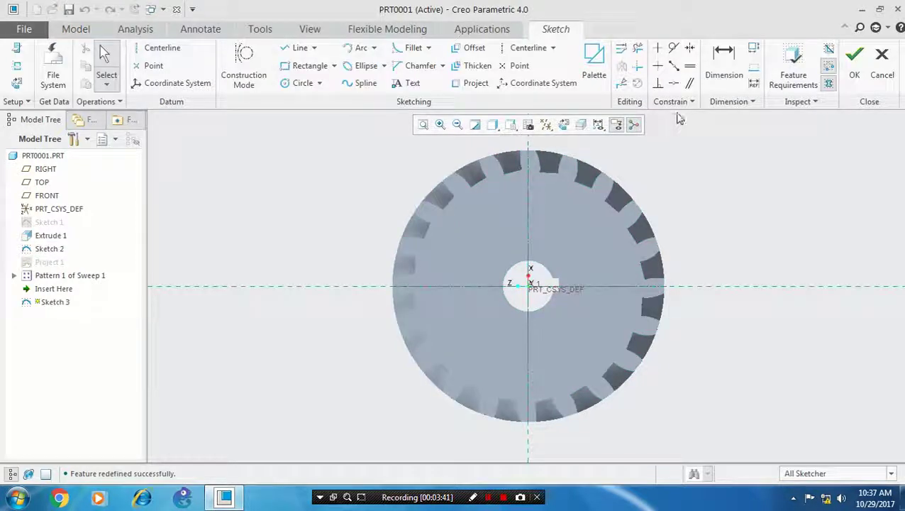
{"action": "left_click", "coordinate": [596, 71]}
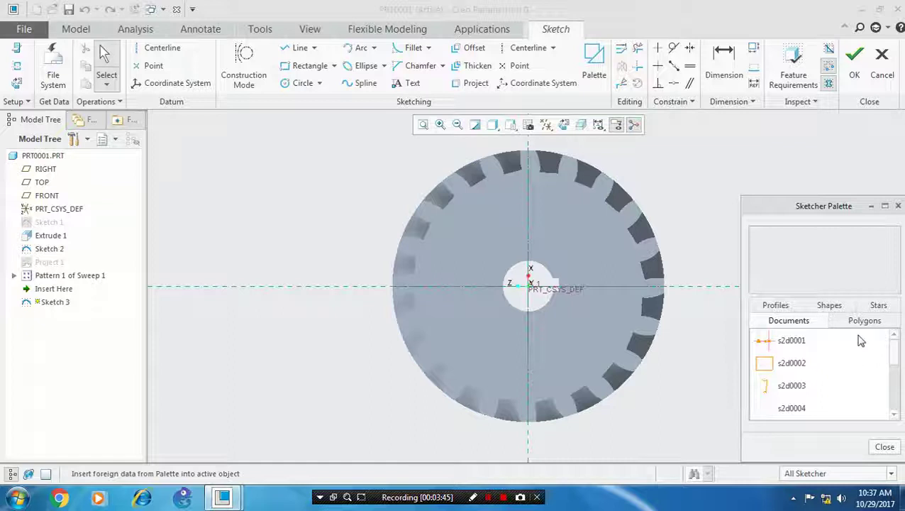
{"action": "left_click", "coordinate": [831, 308]}
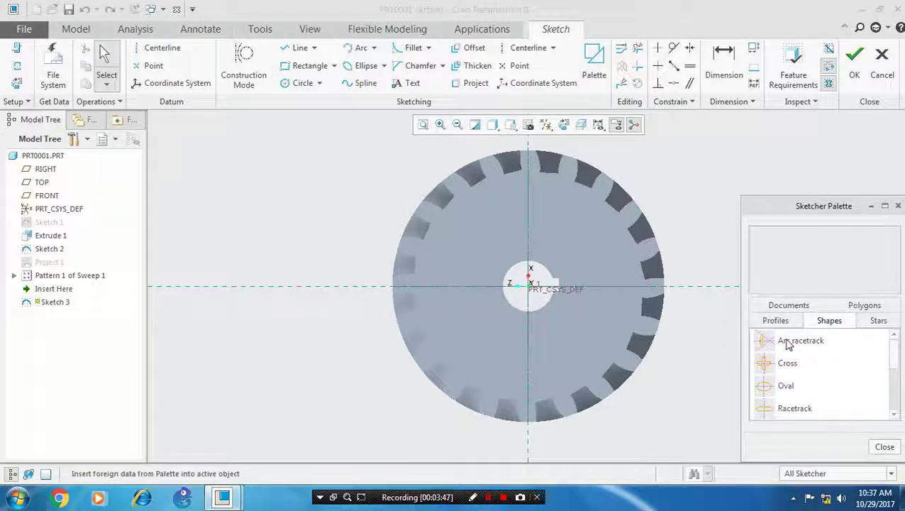
{"action": "left_click_drag", "start_coordinate": [788, 344], "coordinate": [694, 332]}
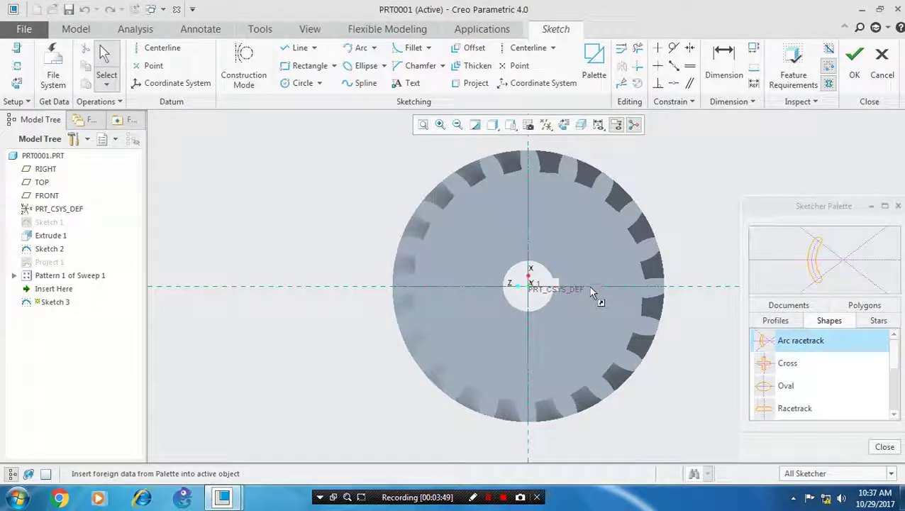
{"action": "left_click_drag", "start_coordinate": [591, 288], "coordinate": [590, 288]}
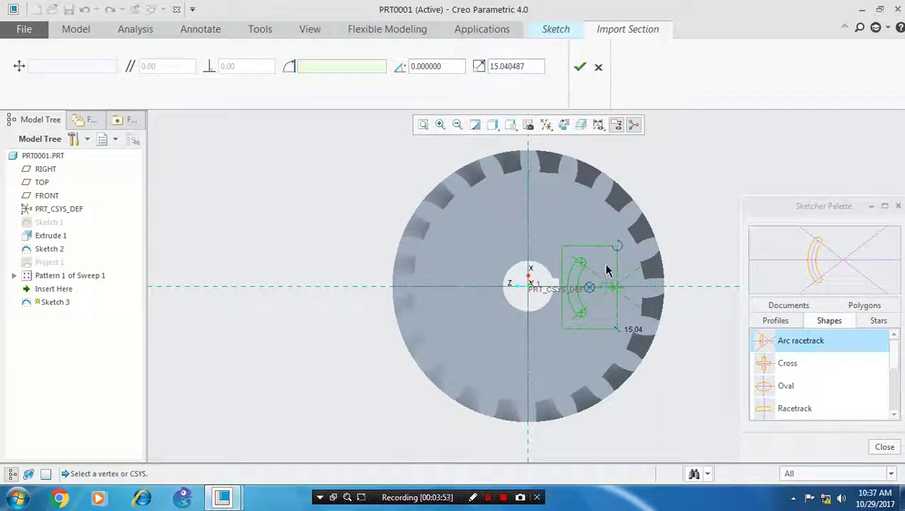
{"action": "left_click_drag", "start_coordinate": [620, 246], "coordinate": [556, 348]}
{"action": "left_click_drag", "start_coordinate": [590, 291], "coordinate": [578, 291]}
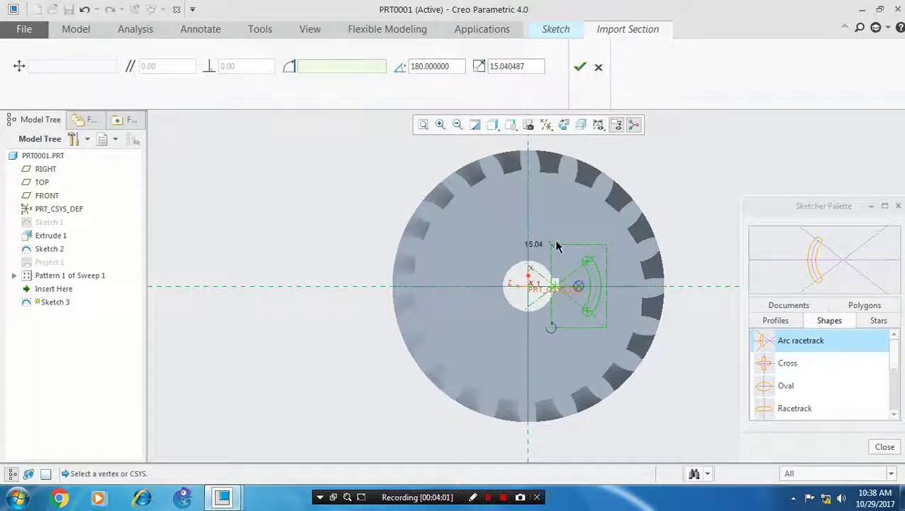
{"action": "left_click_drag", "start_coordinate": [553, 246], "coordinate": [533, 229]}
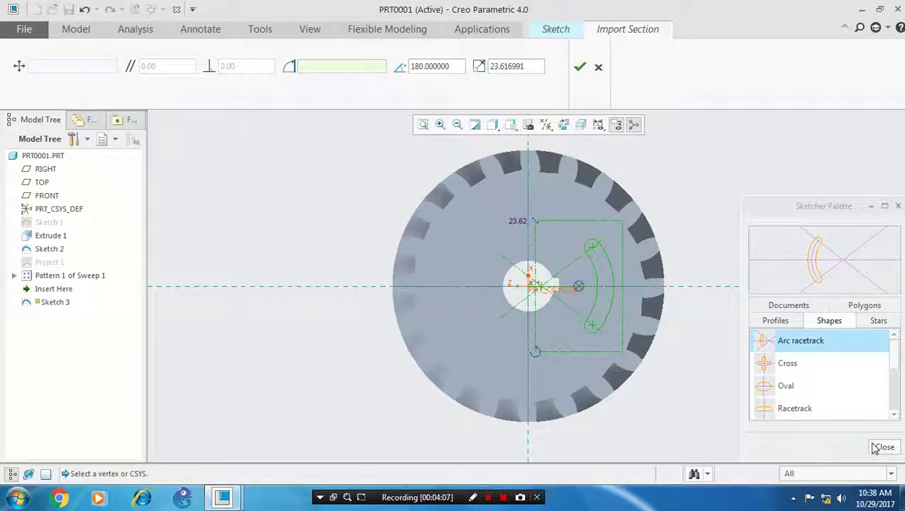
{"action": "left_click", "coordinate": [579, 69]}
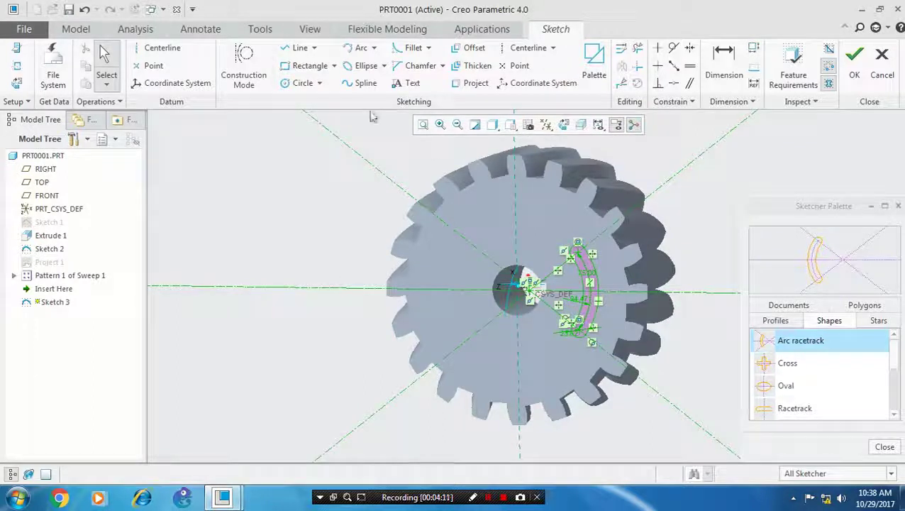
{"action": "left_click", "coordinate": [851, 71]}
Extrude Sketch 3 as a material-removing cut deep enough to pass through the gear
{"action": "left_click", "coordinate": [353, 71]}
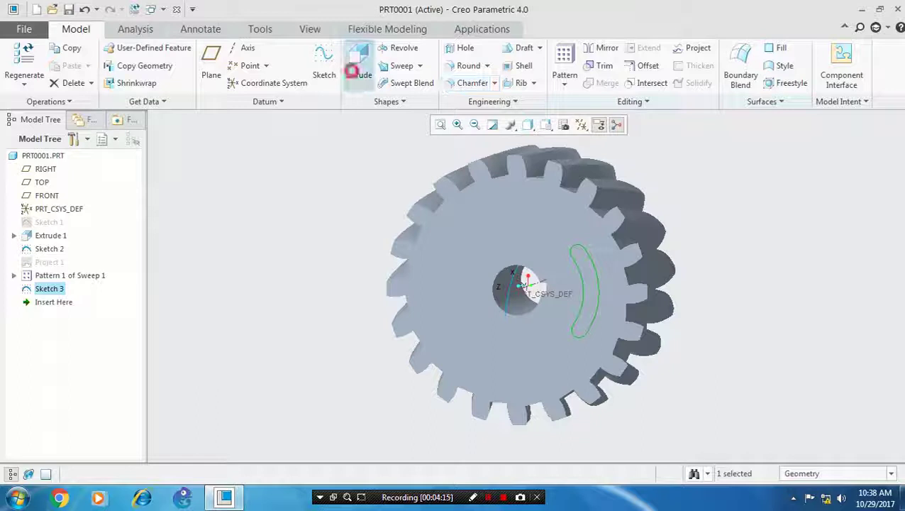
{"action": "left_click", "coordinate": [168, 66]}
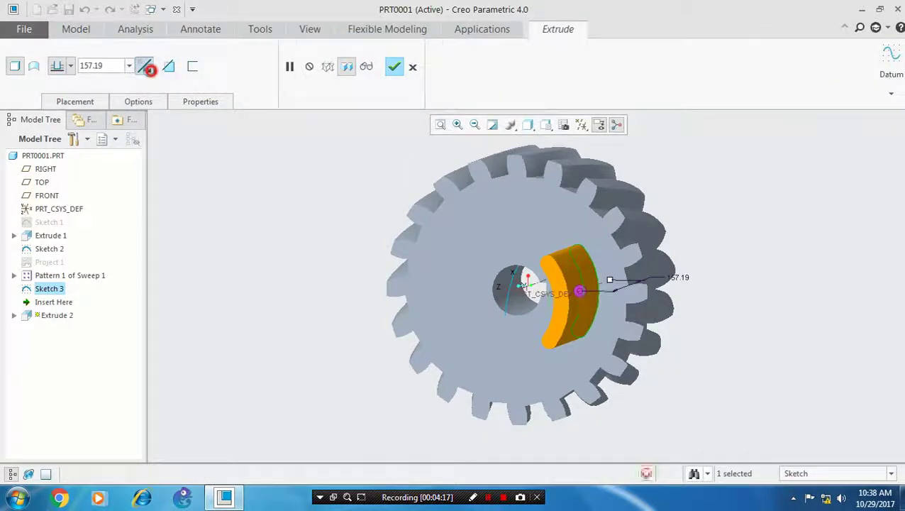
{"action": "middle_click_drag", "start_coordinate": [256, 169], "coordinate": [547, 285]}
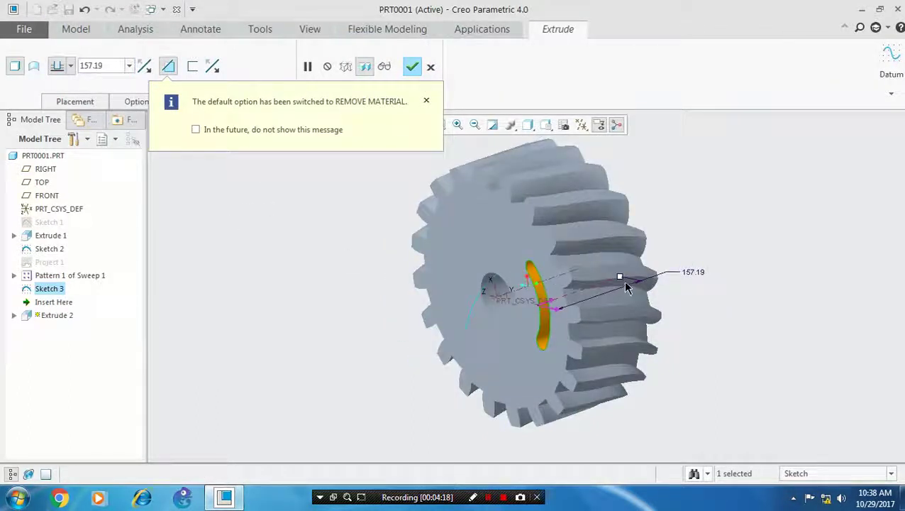
{"action": "left_click_drag", "start_coordinate": [622, 278], "coordinate": [727, 243]}
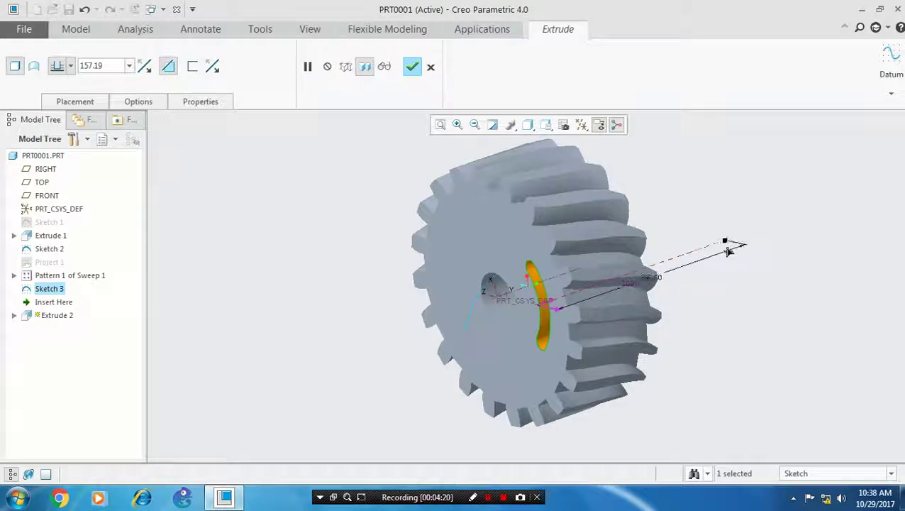
{"action": "left_click", "coordinate": [413, 66]}
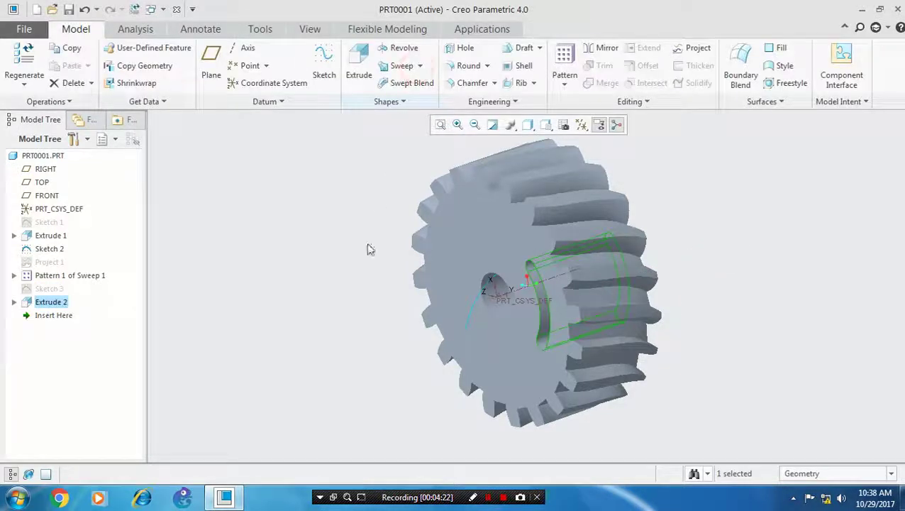
{"action": "middle_click_drag", "start_coordinate": [370, 249], "coordinate": [401, 249]}
Set up an Axis pattern of Extrude 2 about the gear's central axis
{"action": "left_click", "coordinate": [241, 197]}
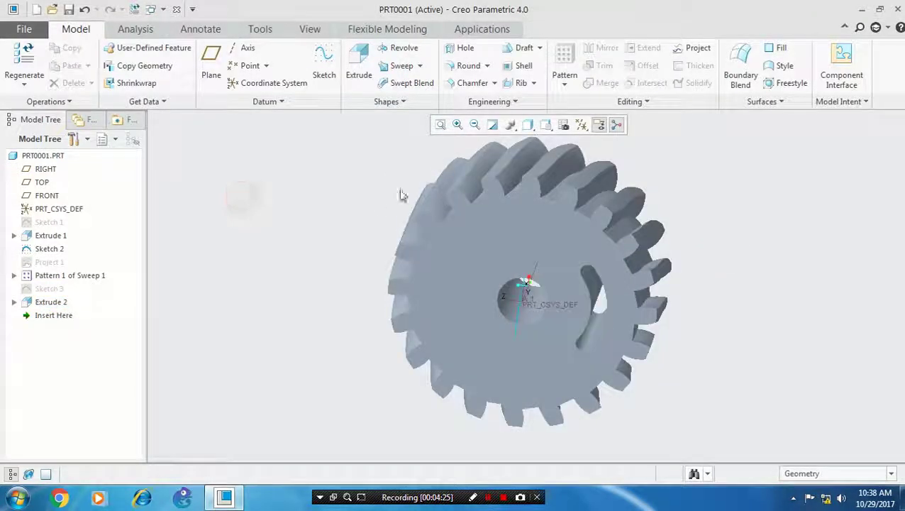
{"action": "left_click", "coordinate": [51, 301]}
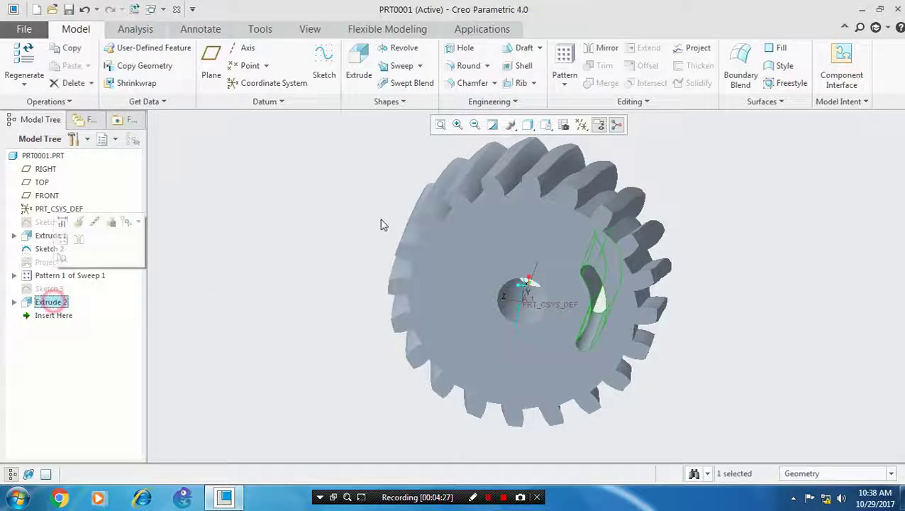
{"action": "left_click", "coordinate": [567, 85]}
{"action": "left_click", "coordinate": [571, 98]}
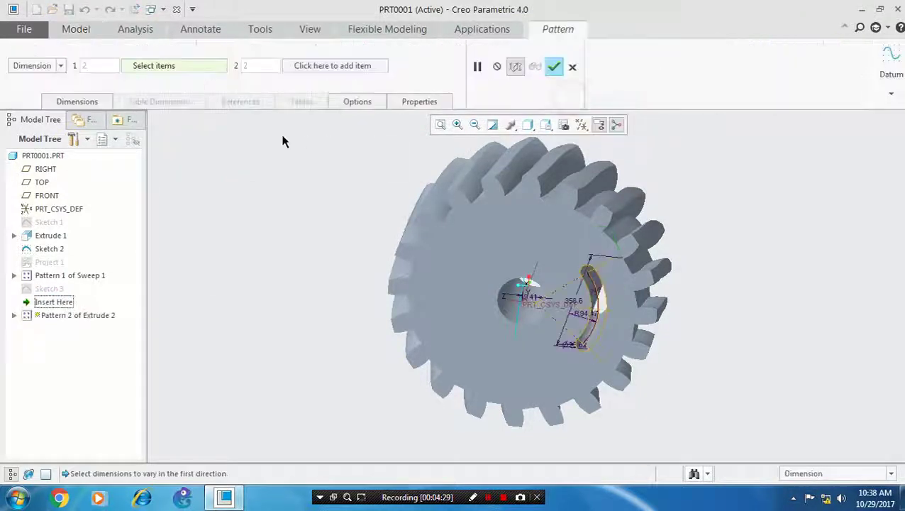
{"action": "left_click", "coordinate": [61, 68]}
{"action": "left_click", "coordinate": [28, 101]}
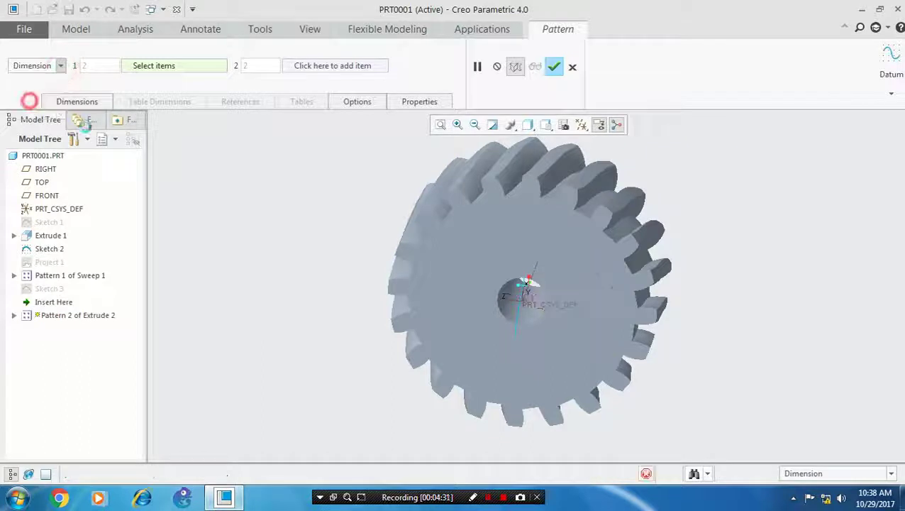
{"action": "left_click", "coordinate": [527, 284]}
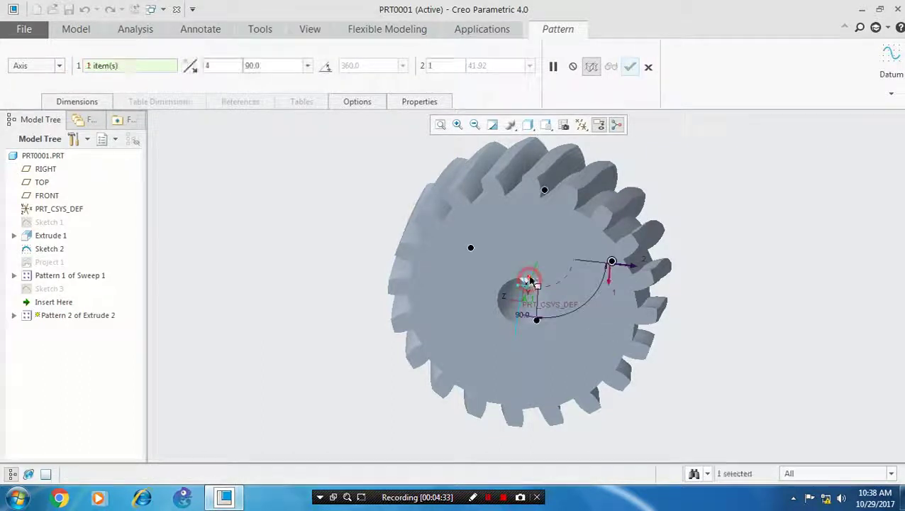
Give the slot pattern 3 members spaced 120° apart and complete it
{"action": "double_click", "coordinate": [219, 66]}
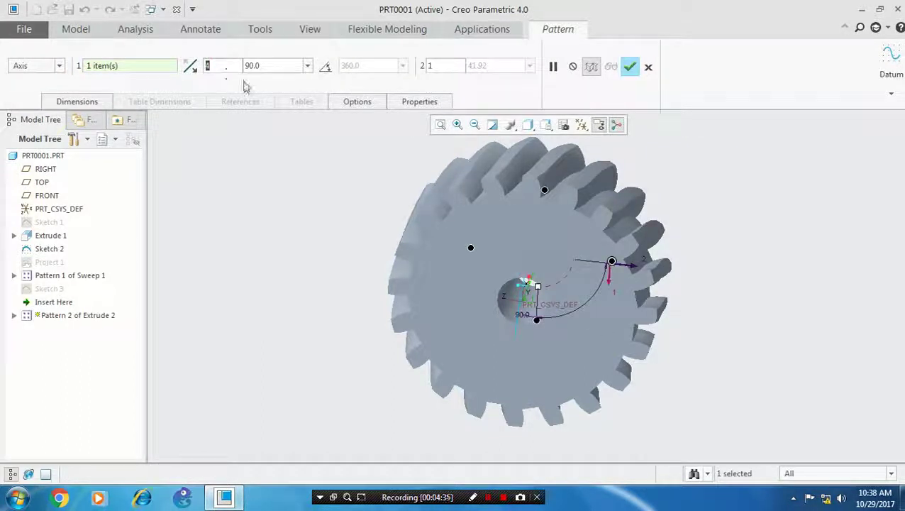
{"action": "type", "text": "8"}
{"action": "double_click", "coordinate": [262, 66]}
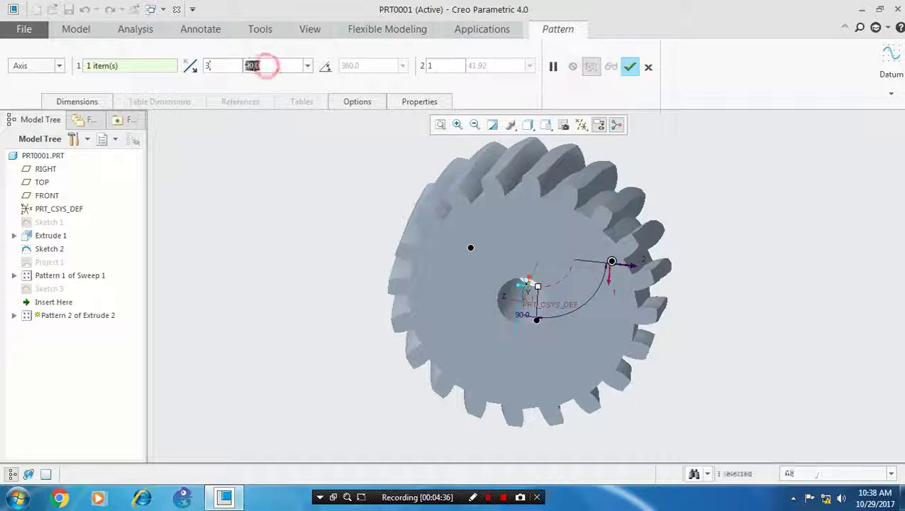
{"action": "type", "text": "360/3"}
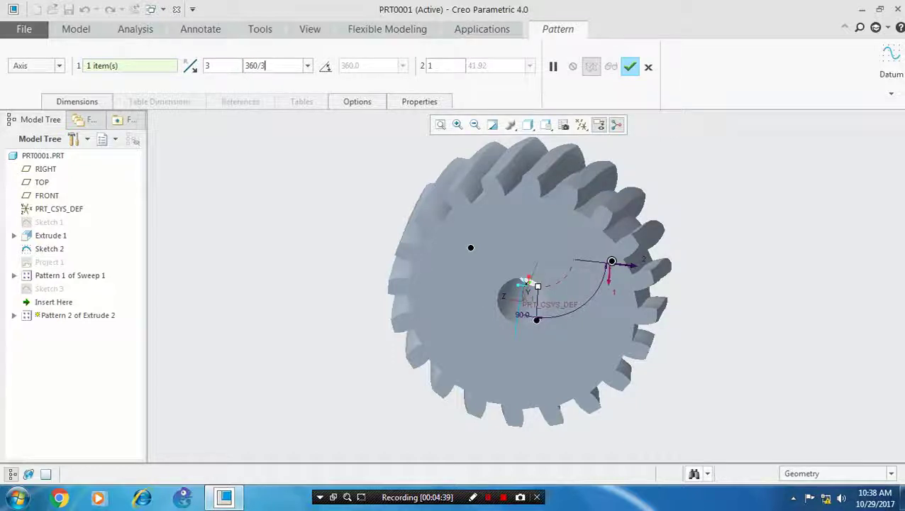
{"action": "key", "text": "Return"}
{"action": "left_click", "coordinate": [631, 66]}
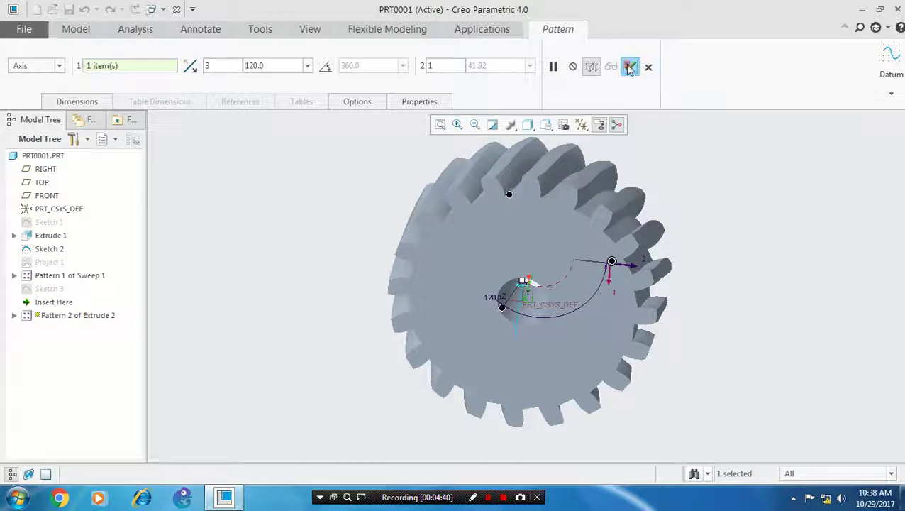
{"action": "middle_click_drag", "start_coordinate": [729, 314], "coordinate": [499, 315]}
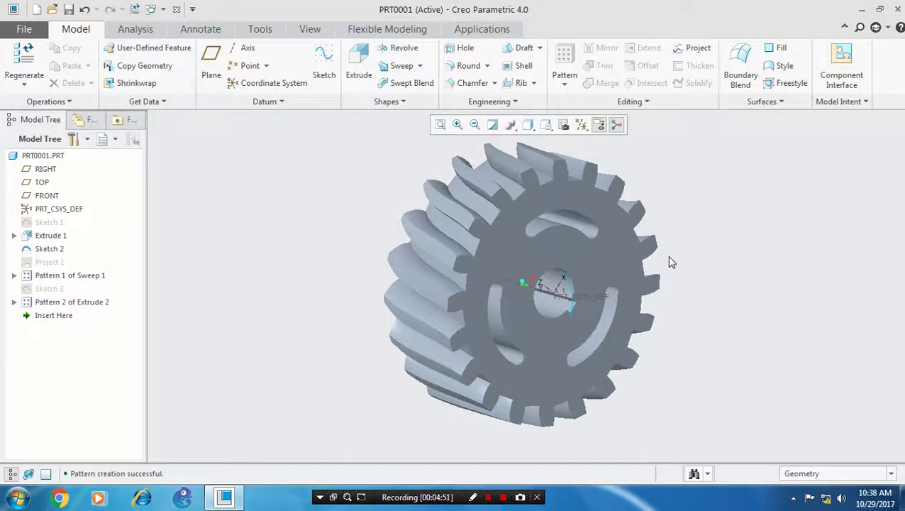
{"action": "mouse_move", "coordinate": [672, 262]}
{"action": "middle_mouse_down"}
{"action": "mouse_move", "coordinate": [550, 277]}
{"action": "mouse_move", "coordinate": [581, 306]}
{"action": "middle_mouse_up"}
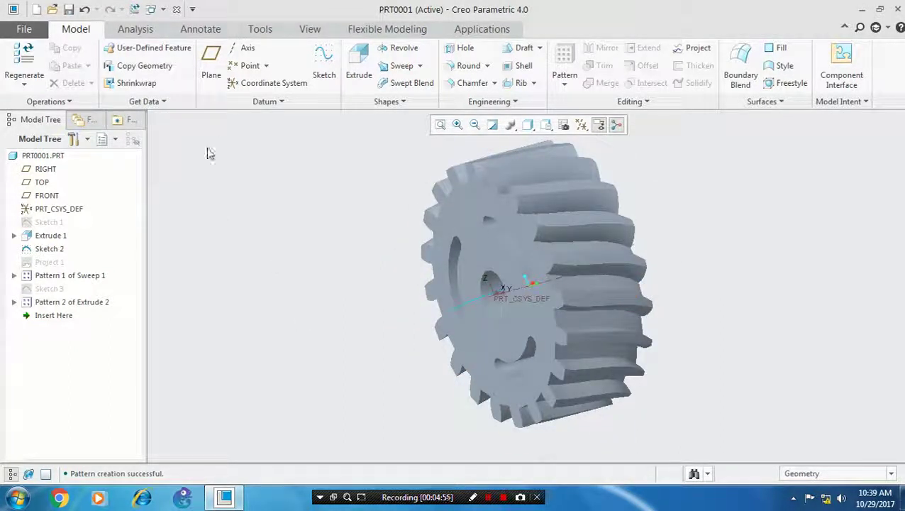
Start painting gear faces from the Appearances gallery, then cancel without applying any colour
{"action": "left_click", "coordinate": [310, 28]}
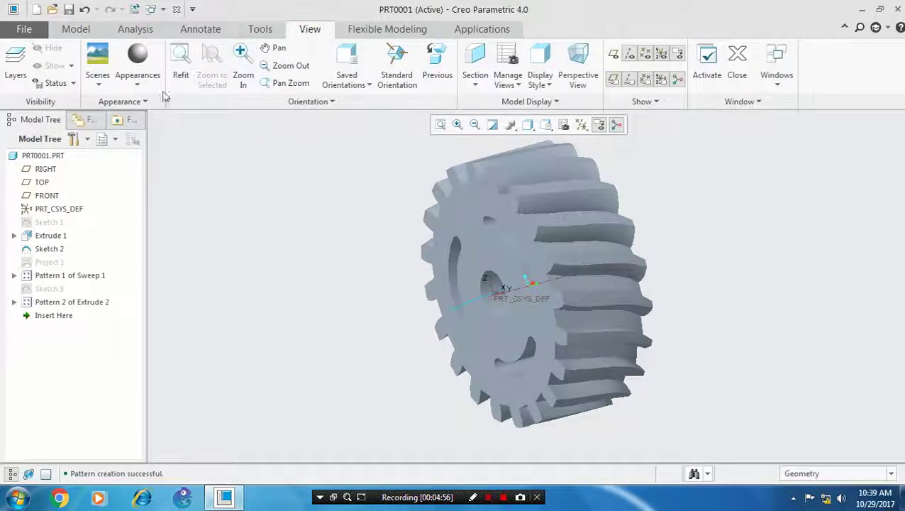
{"action": "left_click", "coordinate": [137, 90]}
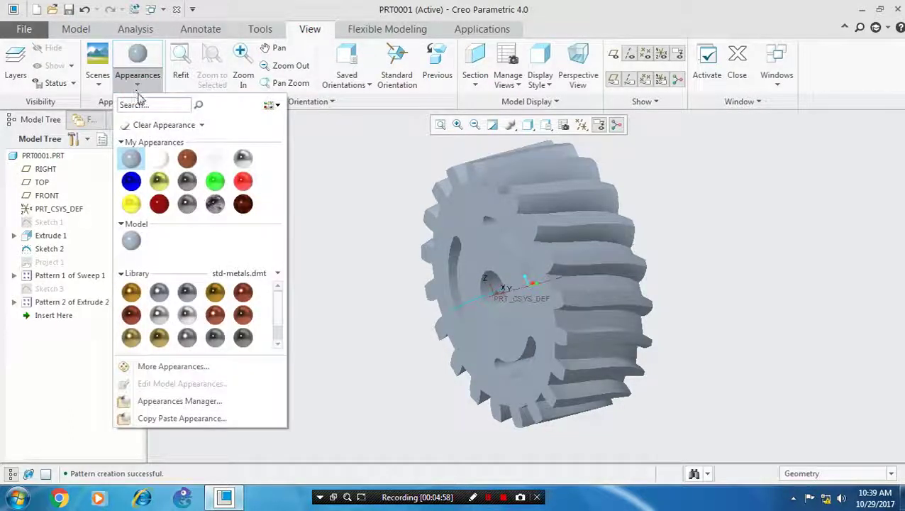
{"action": "left_click", "coordinate": [187, 203]}
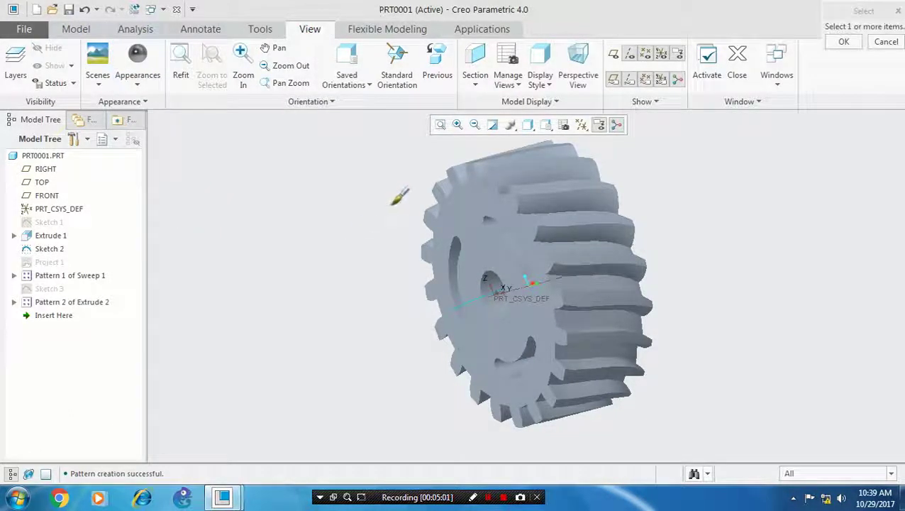
{"action": "left_click", "coordinate": [444, 196]}
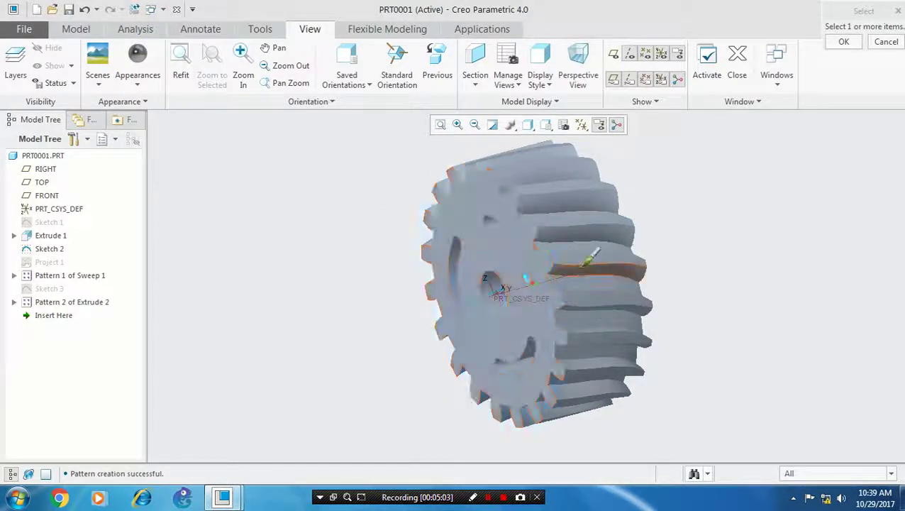
{"action": "left_click", "coordinate": [557, 202]}
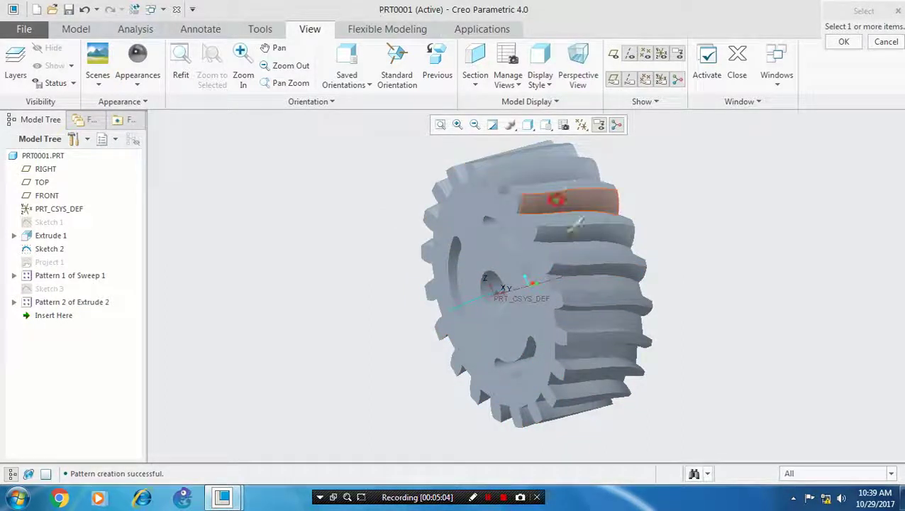
{"action": "middle_click", "coordinate": [572, 304]}
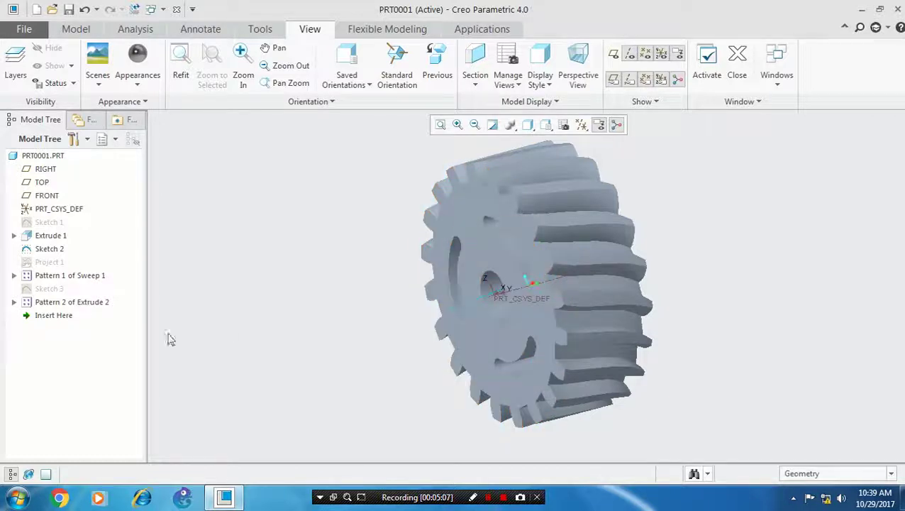
Hide the Sketch 2 curve at the gear's central bore
{"action": "left_click", "coordinate": [64, 275]}
{"action": "left_click", "coordinate": [67, 302], "text": "ctrl"}
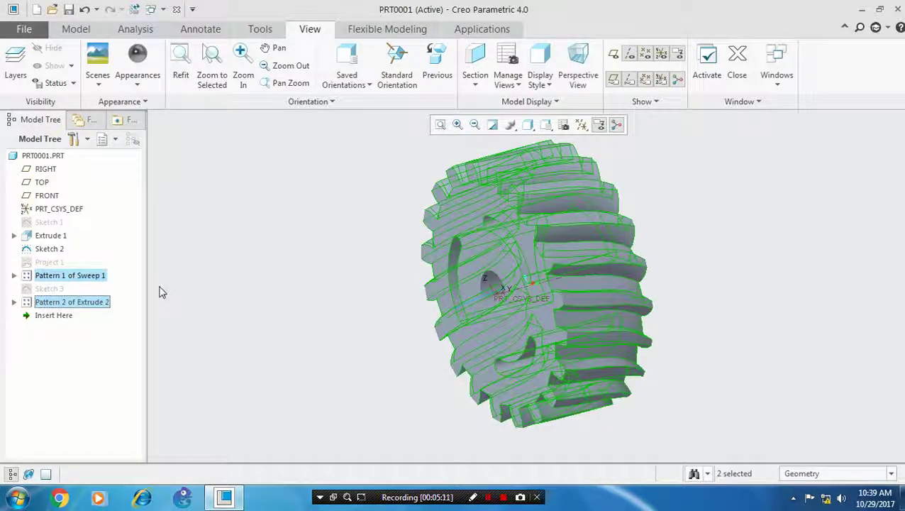
{"action": "left_click", "coordinate": [161, 292]}
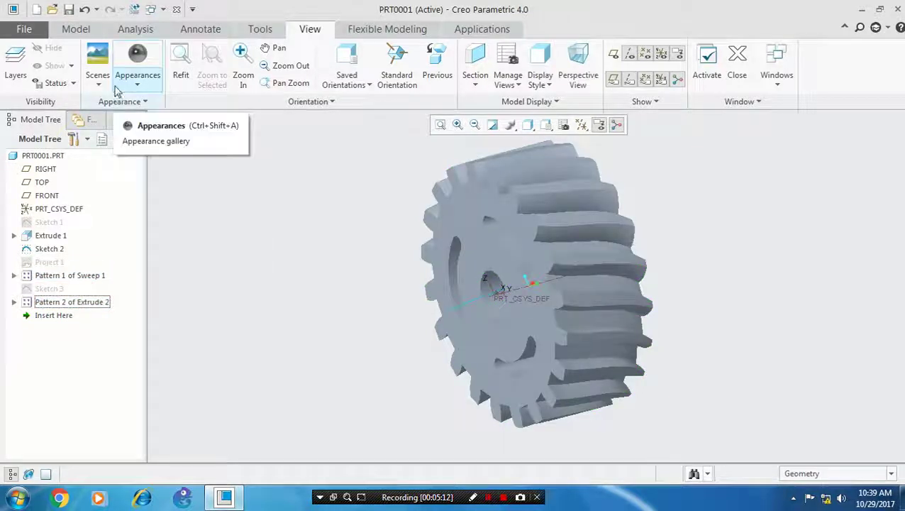
{"action": "middle_click_drag", "start_coordinate": [324, 269], "coordinate": [465, 311]}
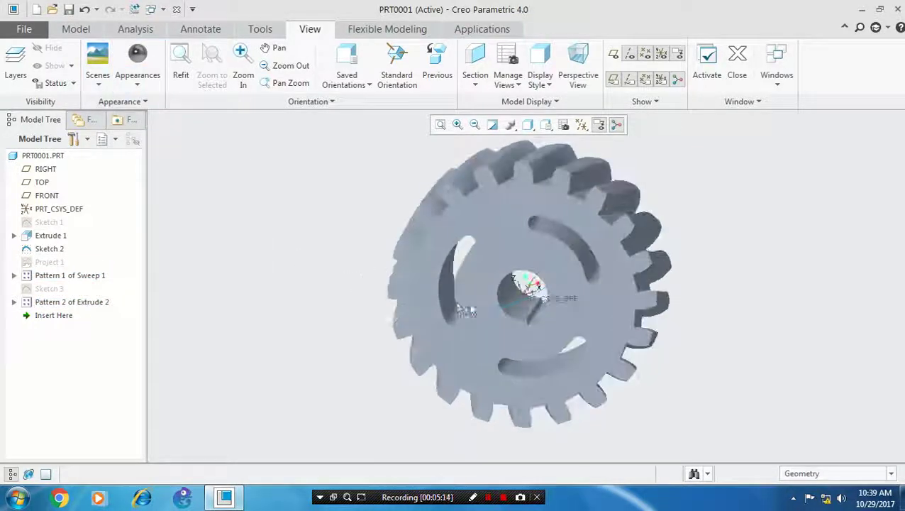
{"action": "left_click", "coordinate": [509, 308]}
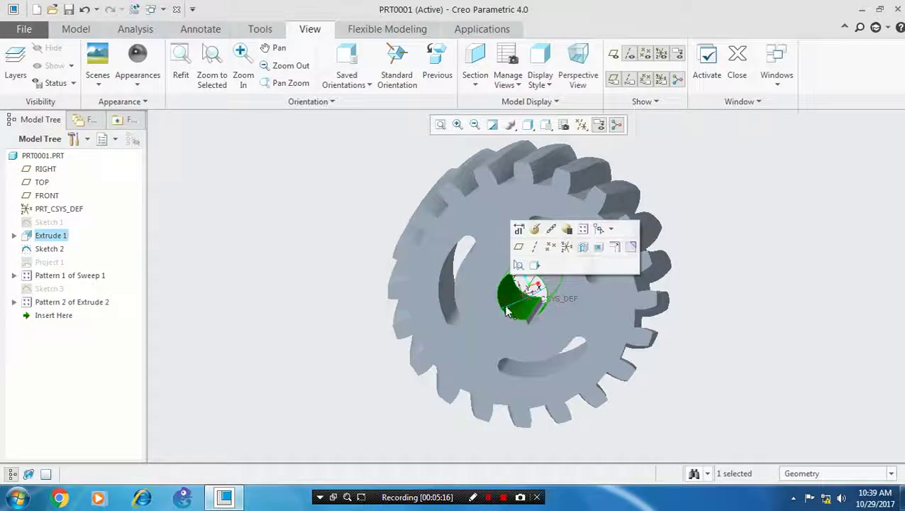
{"action": "left_click", "coordinate": [506, 310]}
{"action": "left_click", "coordinate": [547, 262]}
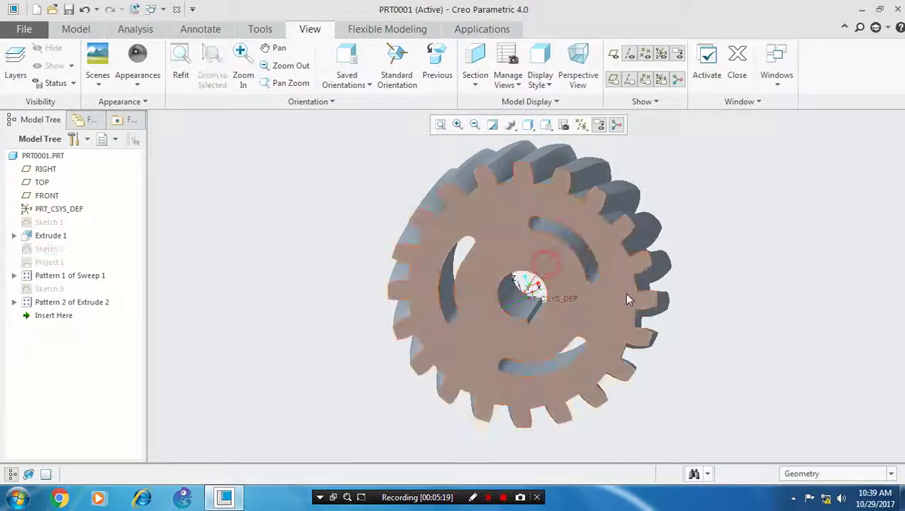
{"action": "middle_click_drag", "start_coordinate": [669, 301], "coordinate": [701, 270]}
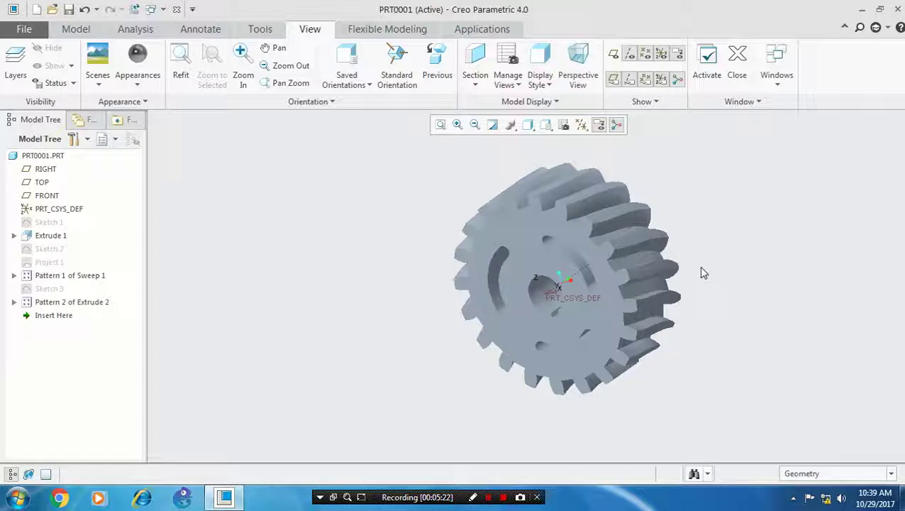
Box-select the entire gear and apply the ptc-painted-green appearance
{"action": "left_click_drag", "start_coordinate": [705, 232], "coordinate": [380, 376]}
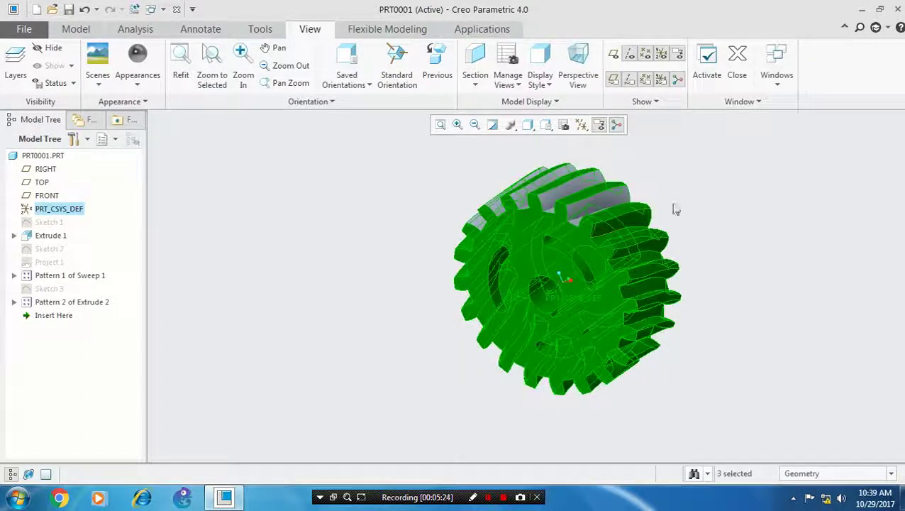
{"action": "left_click_drag", "start_coordinate": [696, 176], "coordinate": [386, 312]}
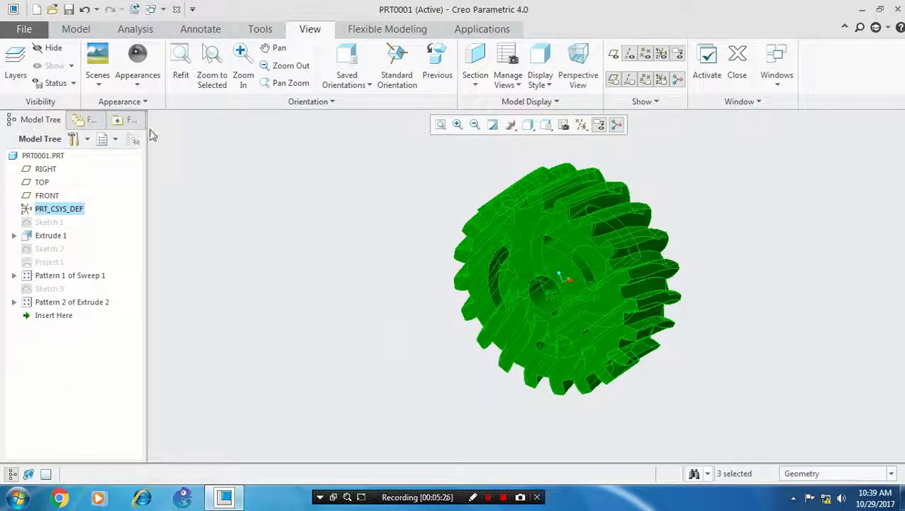
{"action": "left_click", "coordinate": [99, 86]}
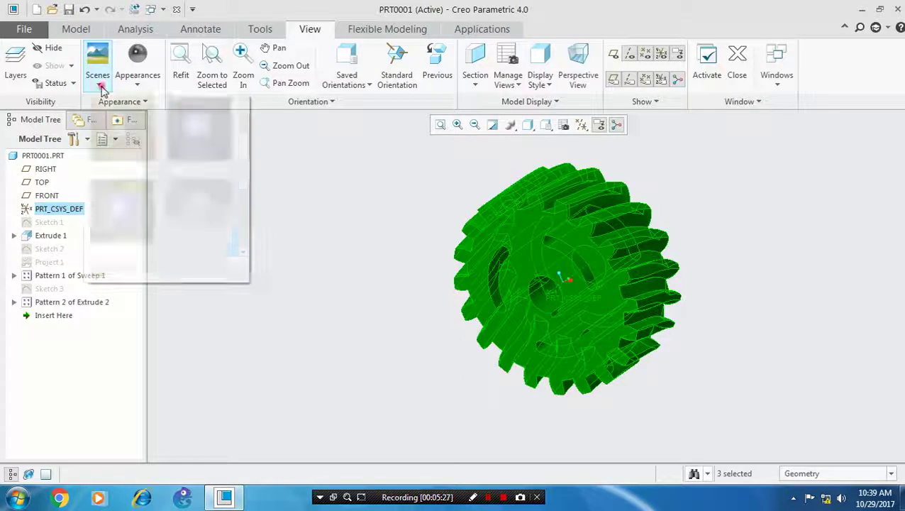
{"action": "left_click", "coordinate": [138, 91]}
{"action": "left_click", "coordinate": [138, 89]}
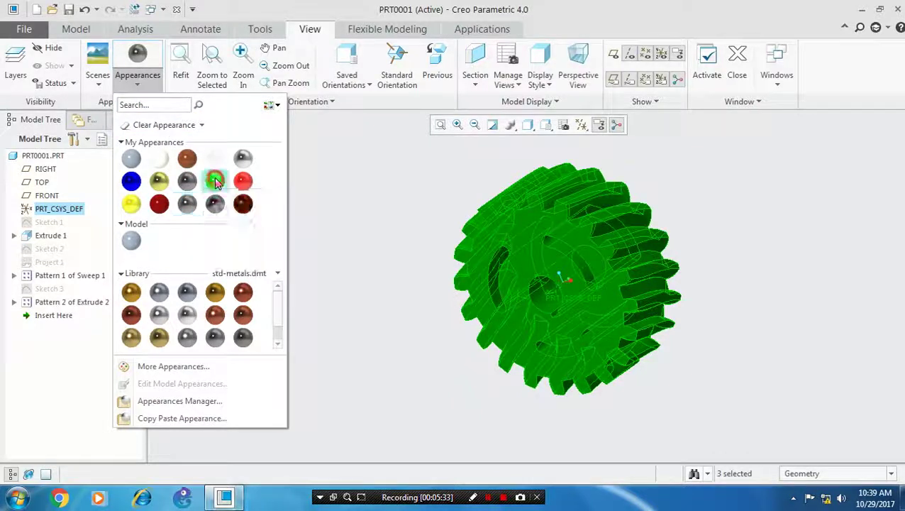
{"action": "left_click", "coordinate": [214, 181]}
{"action": "mouse_move", "coordinate": [624, 263]}
{"action": "middle_mouse_down"}
{"action": "mouse_move", "coordinate": [572, 287]}
{"action": "mouse_move", "coordinate": [562, 282]}
{"action": "mouse_move", "coordinate": [567, 342]}
{"action": "mouse_move", "coordinate": [572, 303]}
{"action": "mouse_move", "coordinate": [671, 289]}
{"action": "mouse_move", "coordinate": [675, 299]}
{"action": "middle_mouse_up"}
{"action": "scroll", "coordinate": [572, 303], "scroll_direction": "up", "scroll_amount": 2}
{"action": "scroll", "coordinate": [678, 320], "scroll_direction": "down", "scroll_amount": 2}
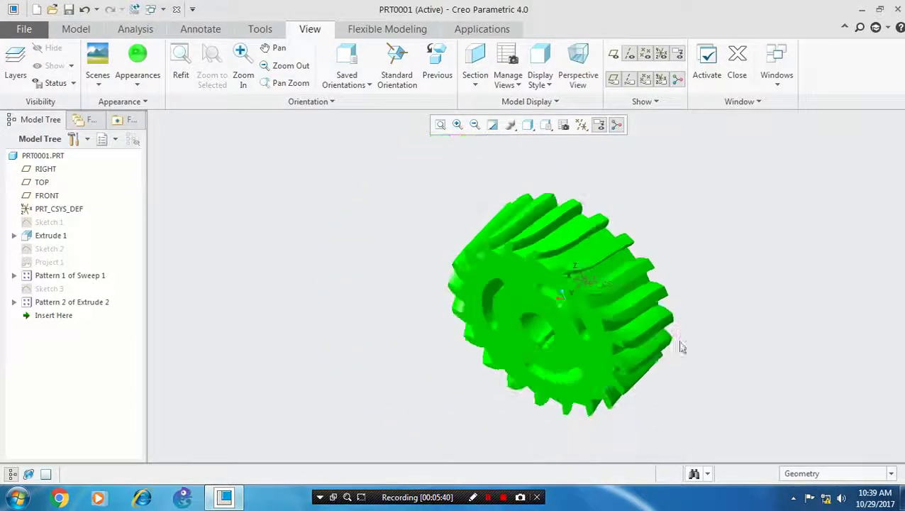